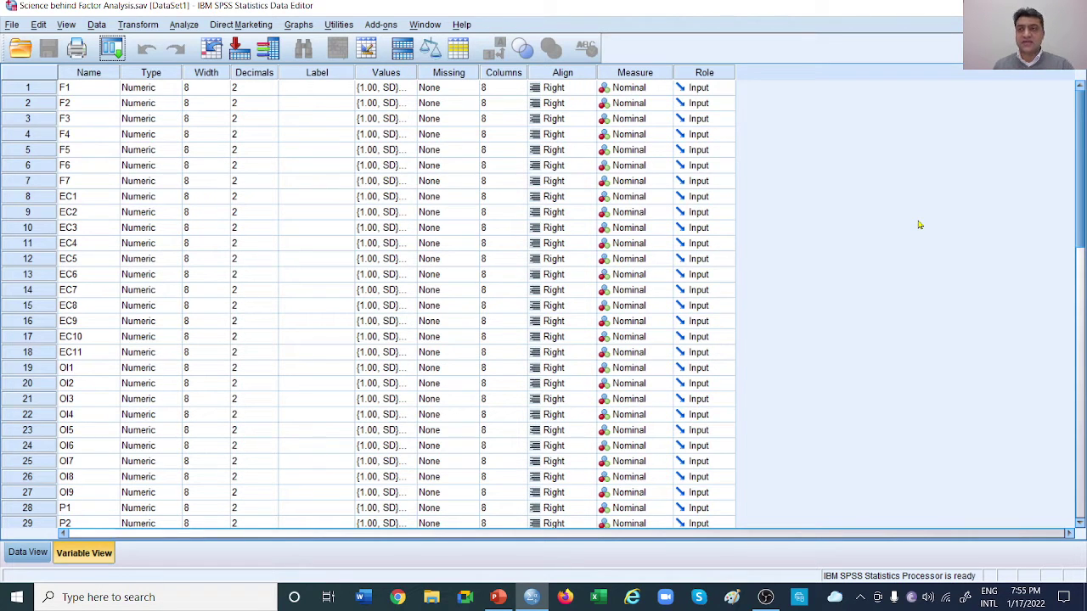
Step: Scroll through the 38 item variables in Variable View, down to P1–P6 and C1–C5
scroll(298, 405, "down", 5)
scroll(297, 403, "up", 5)
scroll(297, 403, "down", 4)
scroll(297, 404, "up", 4)
scroll(297, 403, "down", 4)
scroll(297, 403, "up", 4)
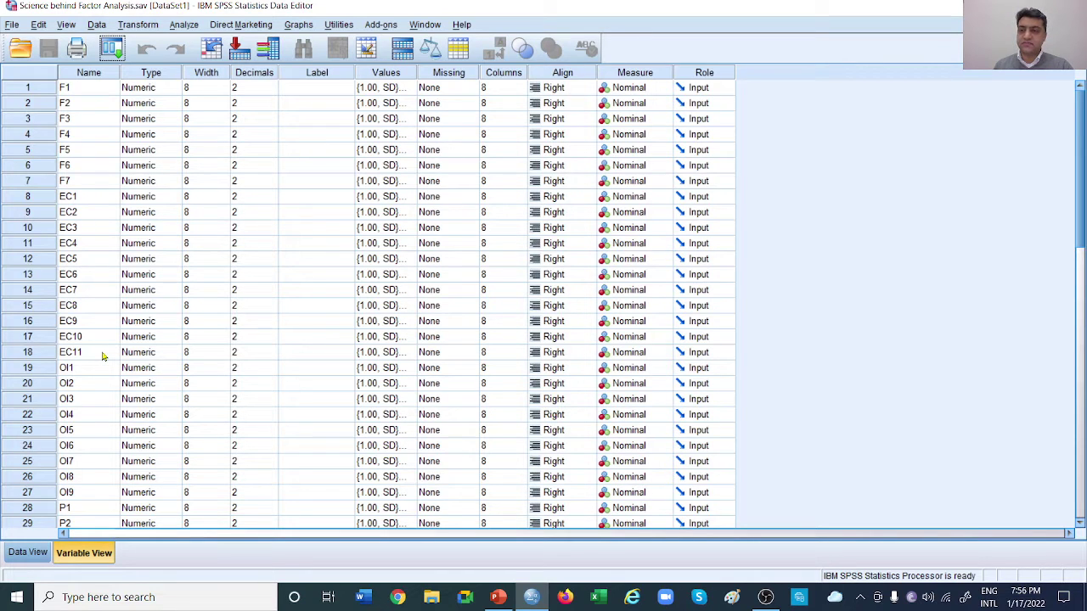
scroll(102, 357, "down", 1)
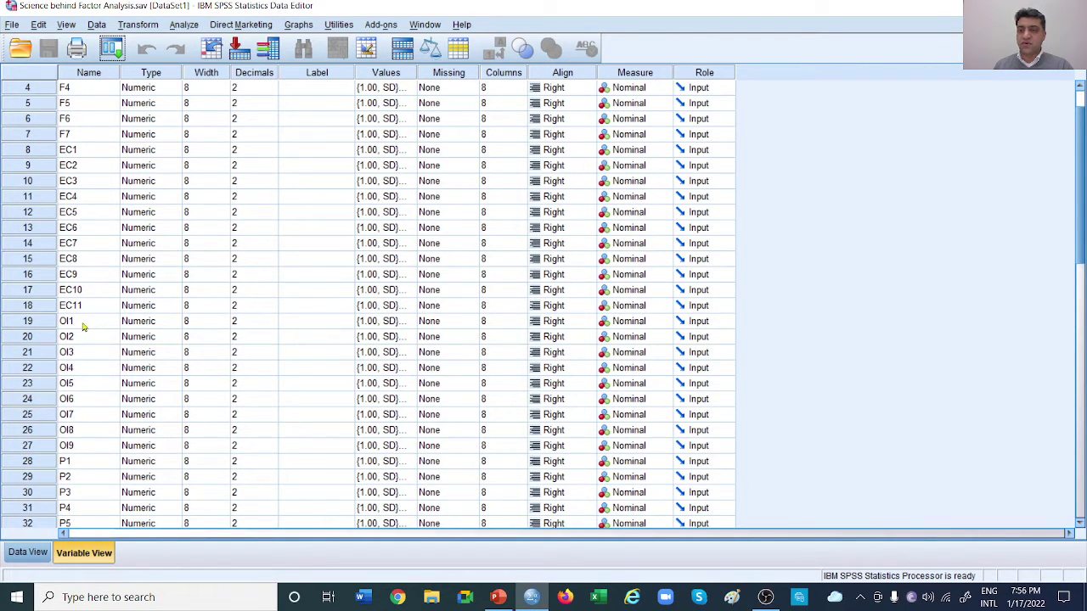
scroll(94, 445, "down", 2)
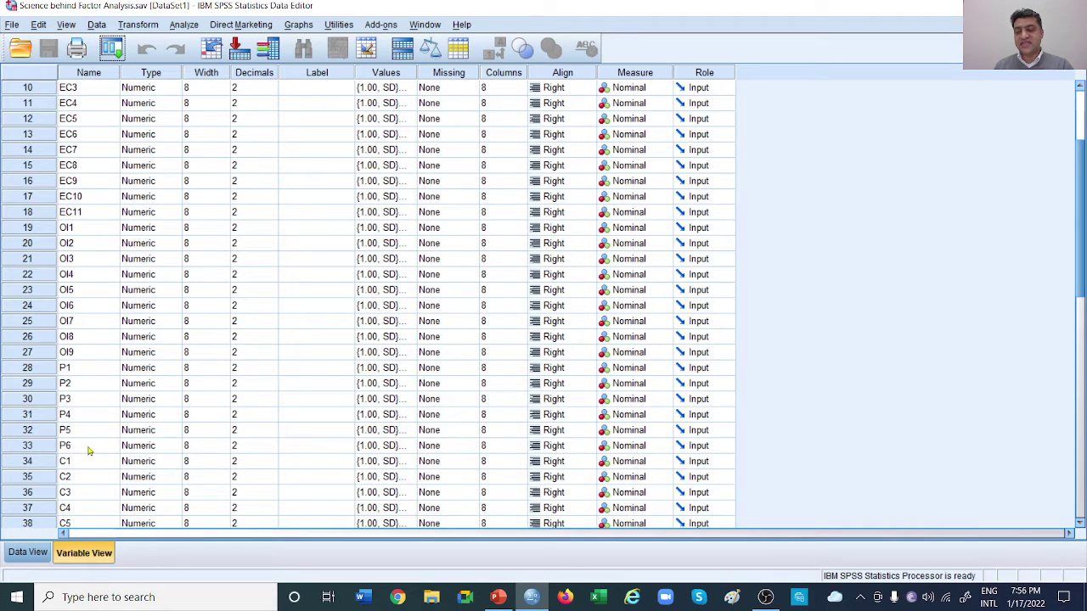
scroll(88, 451, "down", 2)
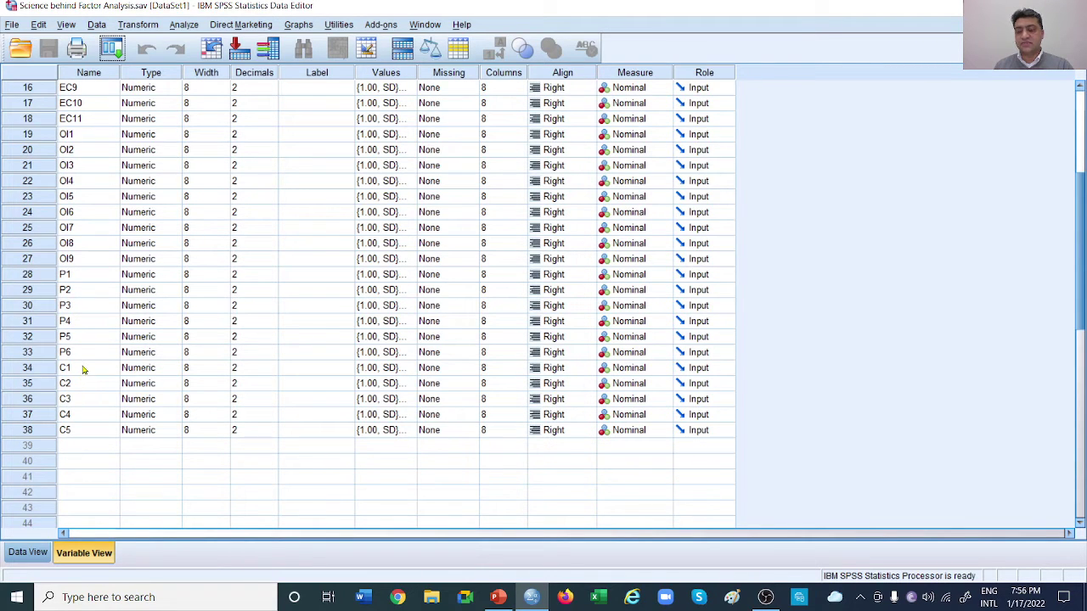
scroll(83, 443, "up", 5)
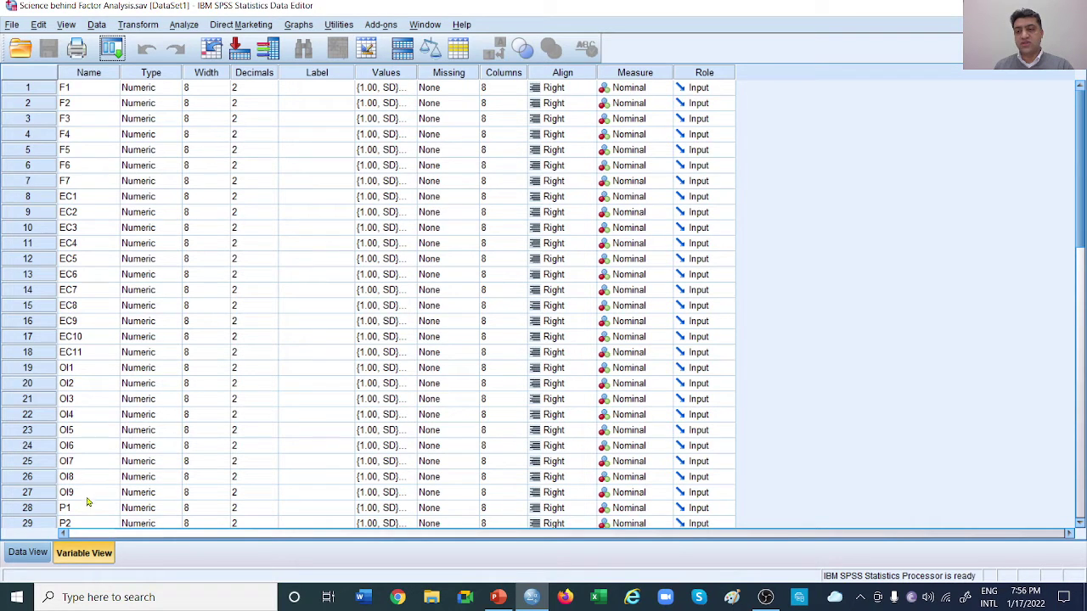
scroll(86, 505, "down", 2)
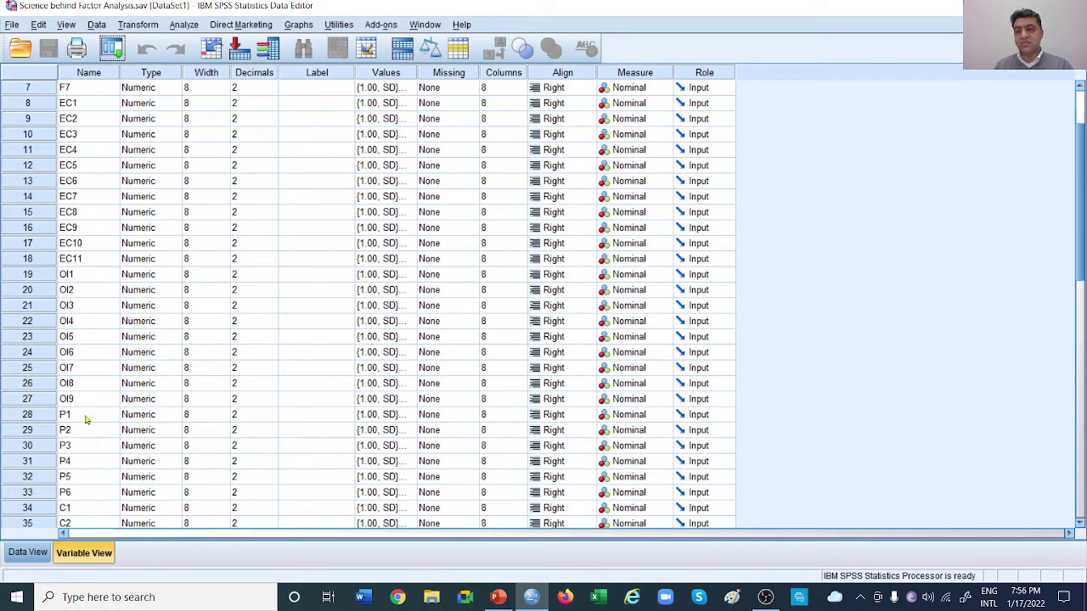
scroll(86, 505, "down", 3)
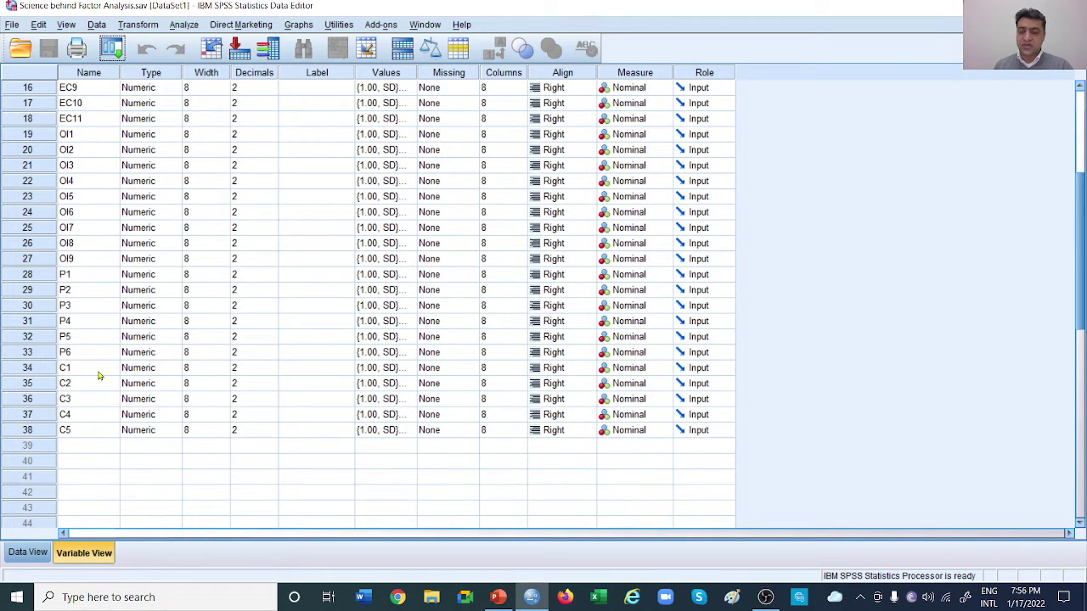
scroll(98, 376, "up", 5)
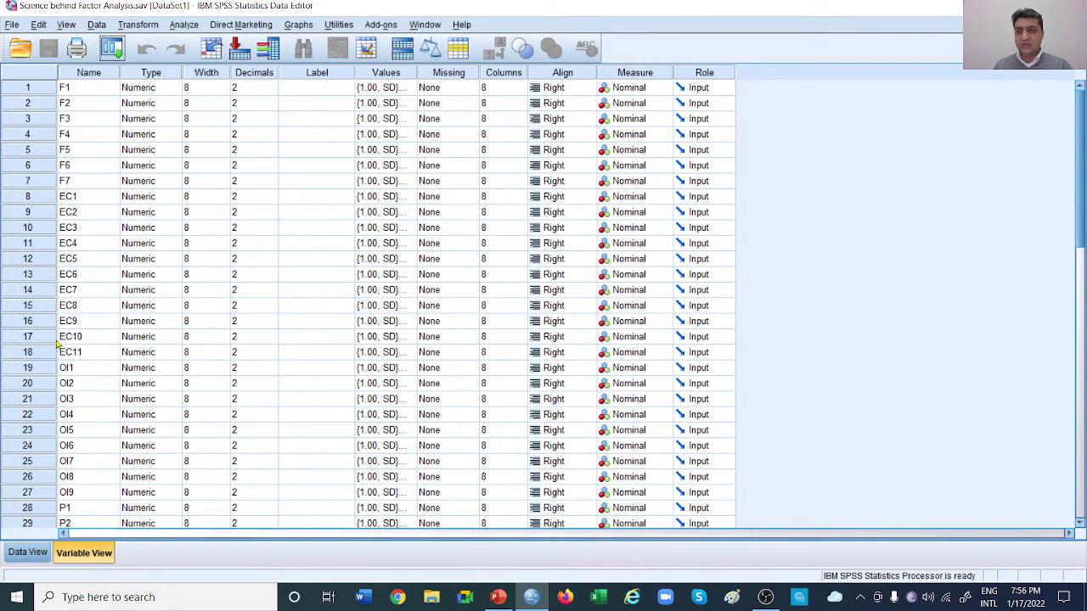
scroll(85, 409, "down", 3)
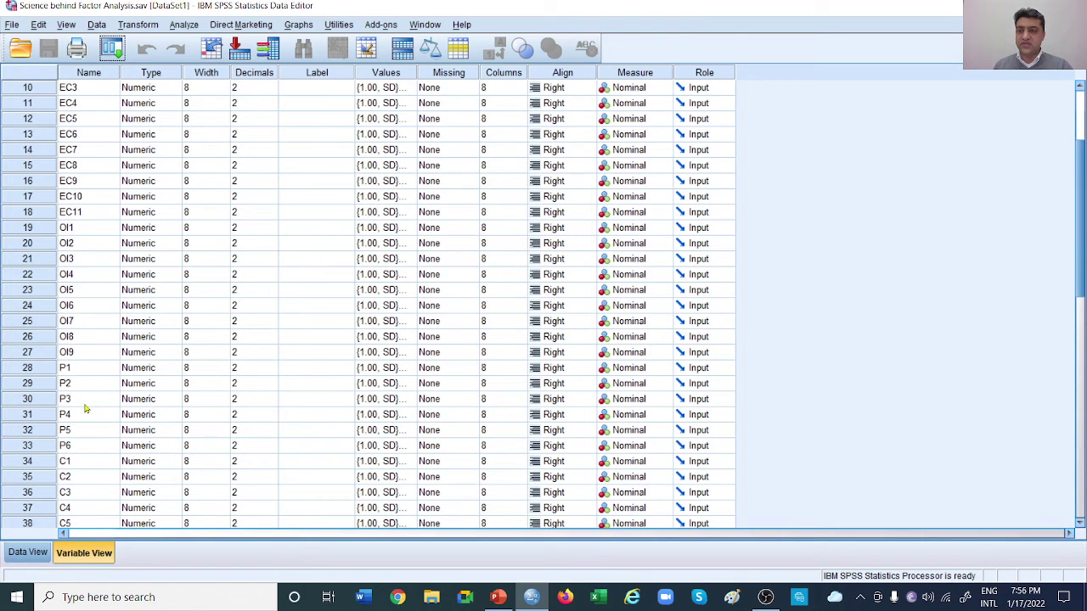
scroll(92, 389, "down", 2)
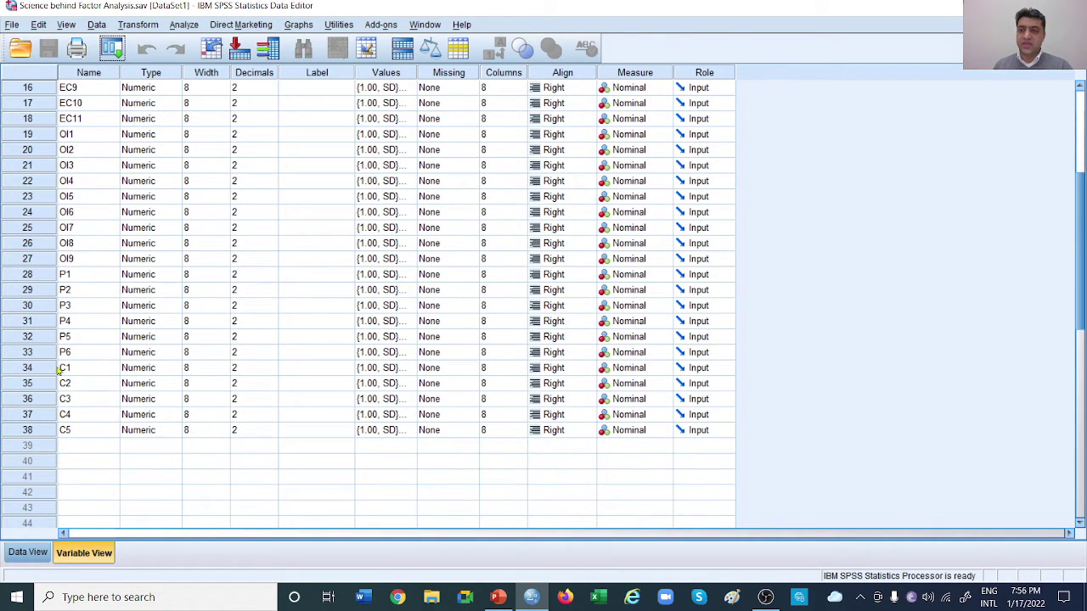
scroll(83, 384, "up", 5)
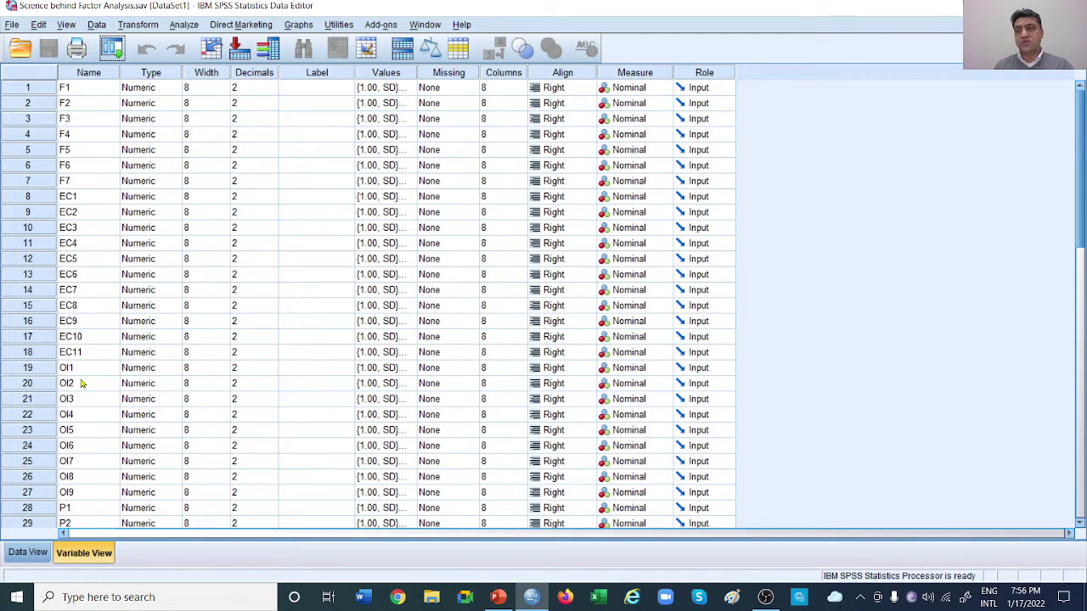
Step: Open Analyze > Dimension Reduction > Factor and reset it so all 38 items are unselected
left_click(185, 25)
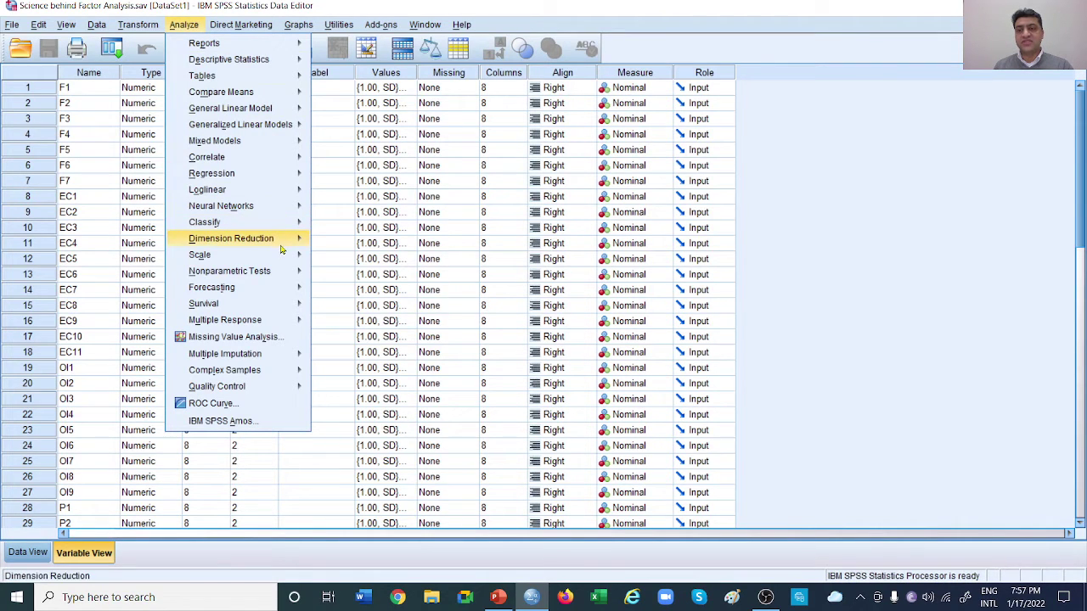
mouse_move(283, 244)
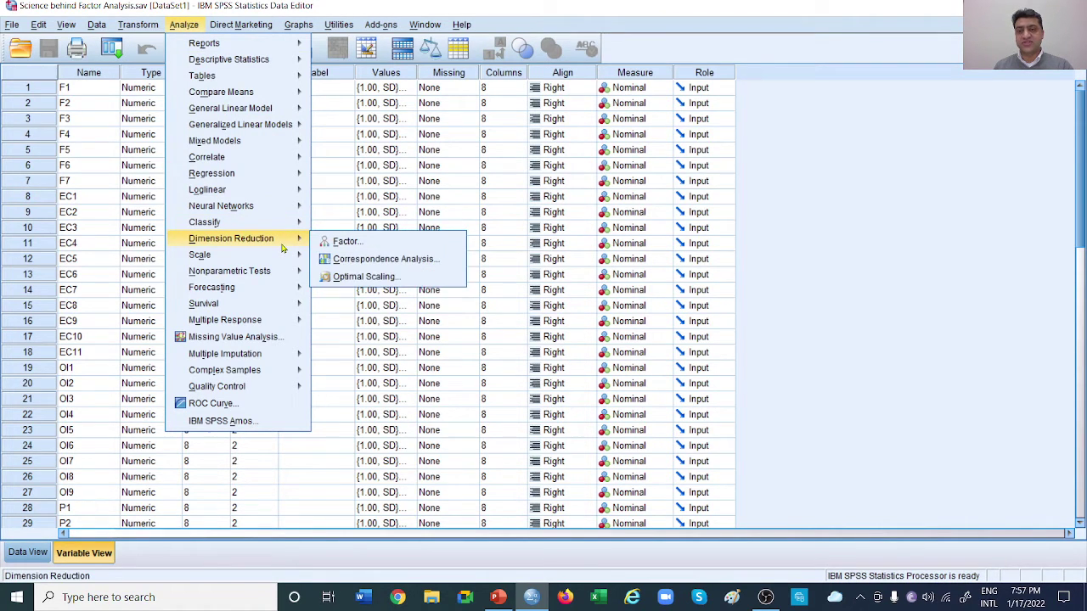
left_click(347, 244)
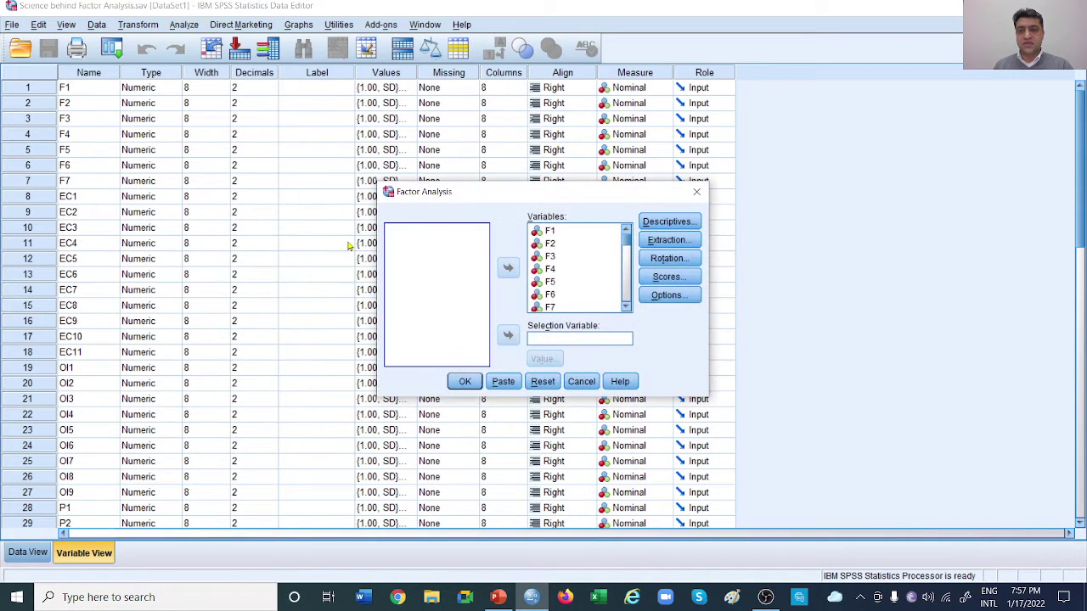
left_click(549, 383)
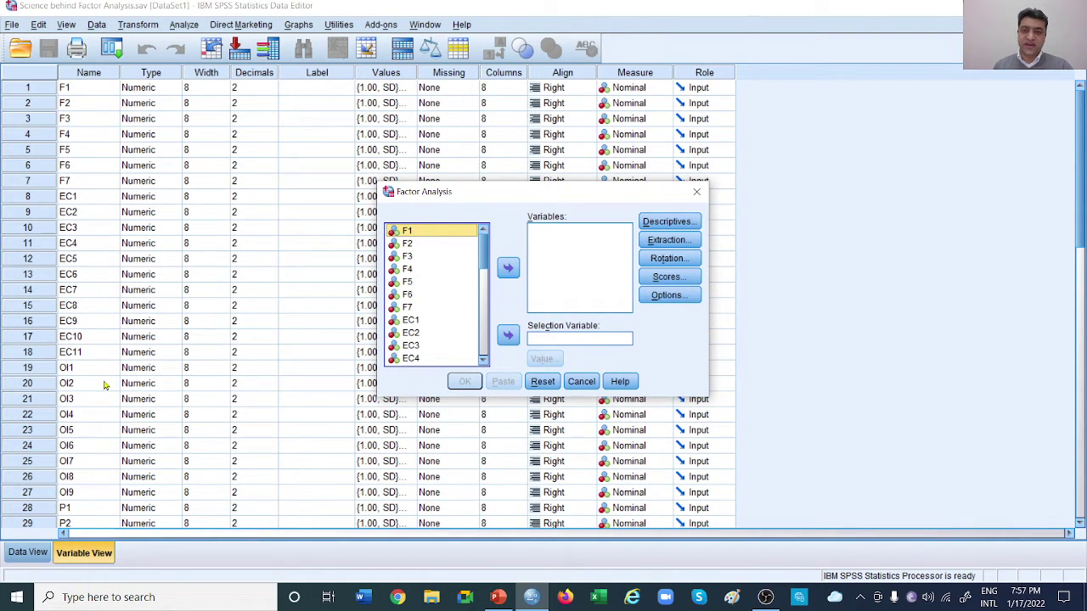
scroll(448, 340, "down", 2)
scroll(448, 339, "down", 1)
scroll(447, 338, "down", 2)
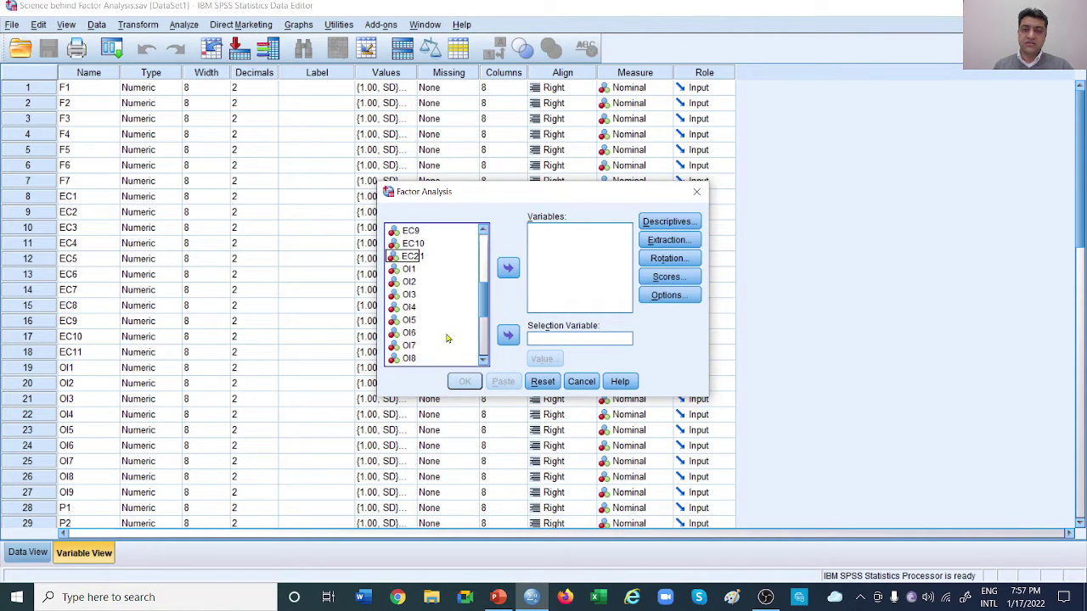
scroll(447, 339, "down", 4)
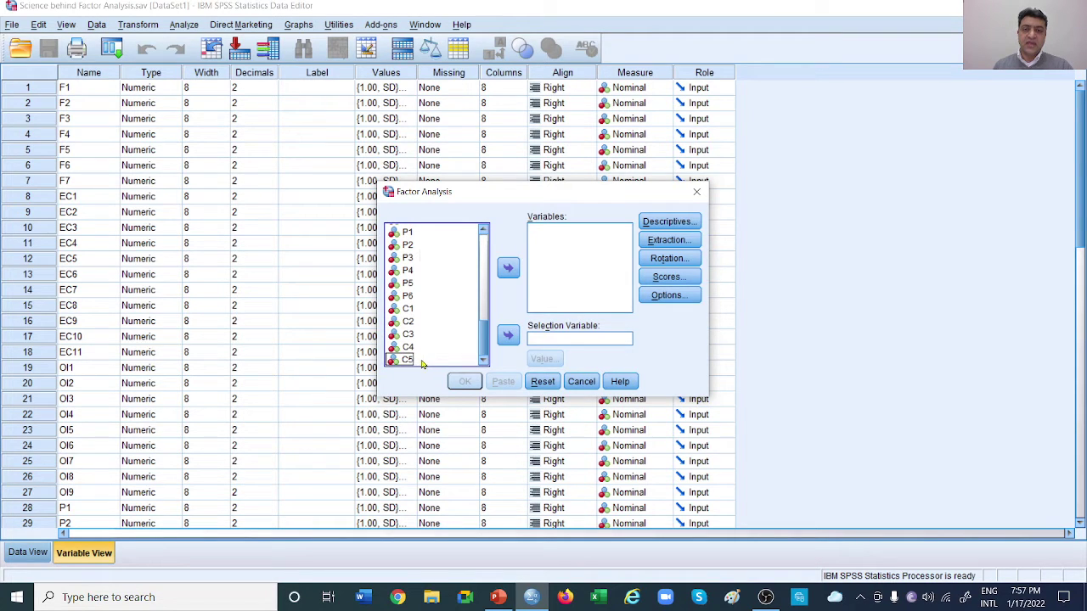
Step: Move all 38 items, F1 through C5, into the Factor Analysis Variables list
left_click(410, 272)
key("ctrl+a")
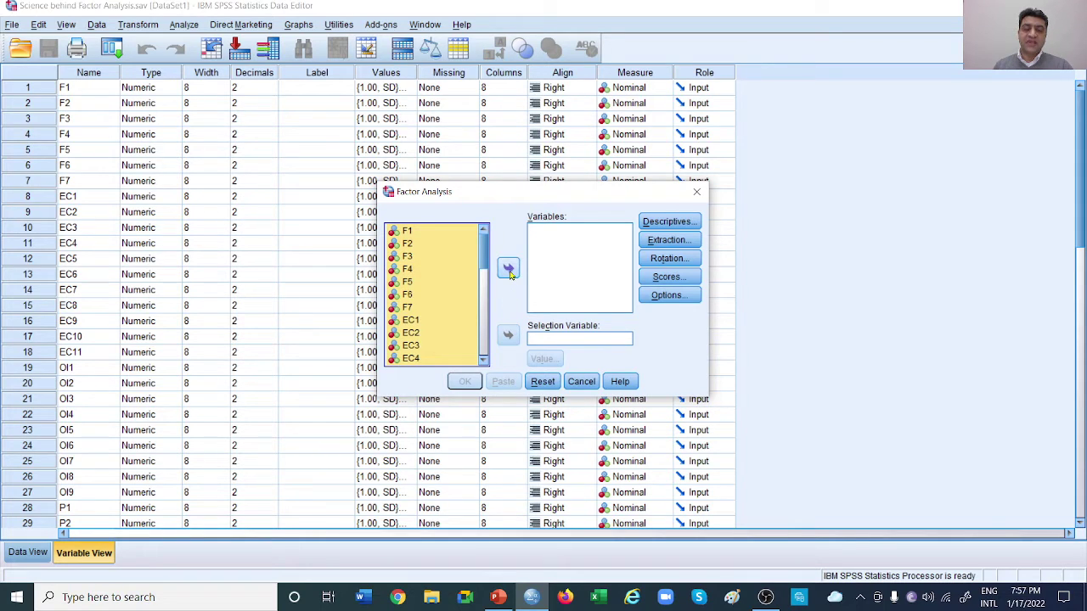
left_click(509, 270)
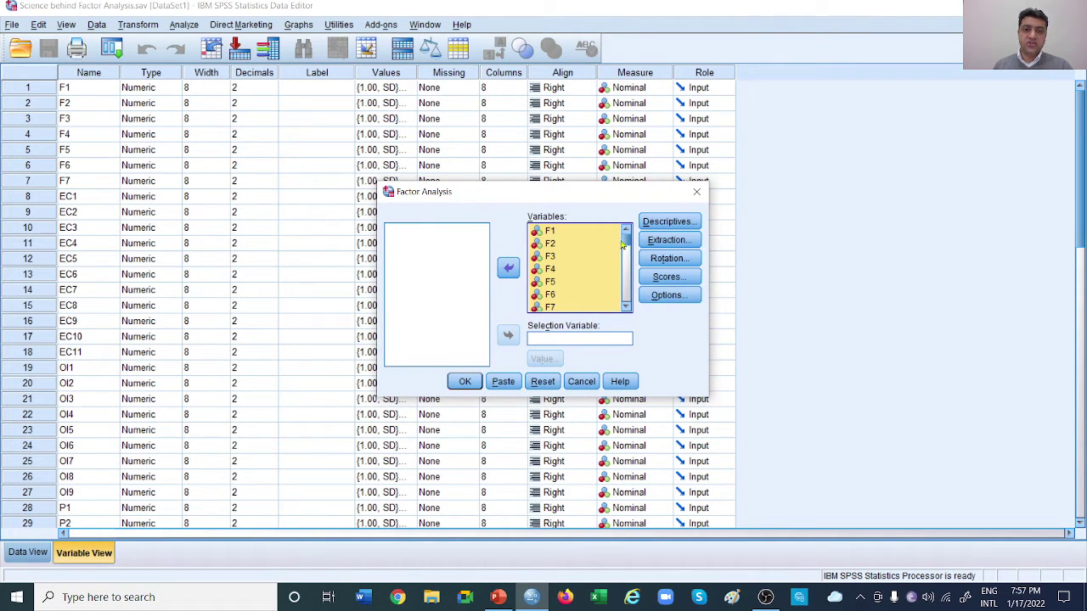
mouse_move(626, 242)
left_mouse_down()
mouse_move(627, 308)
mouse_move(628, 238)
left_mouse_up()
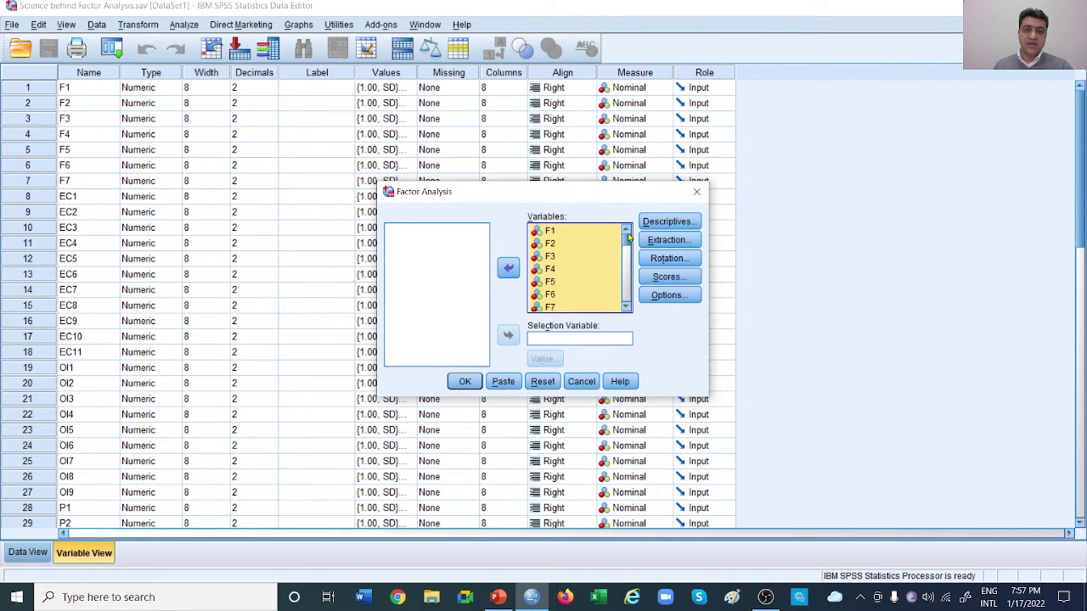
left_click(569, 258)
scroll(583, 262, "down", 10)
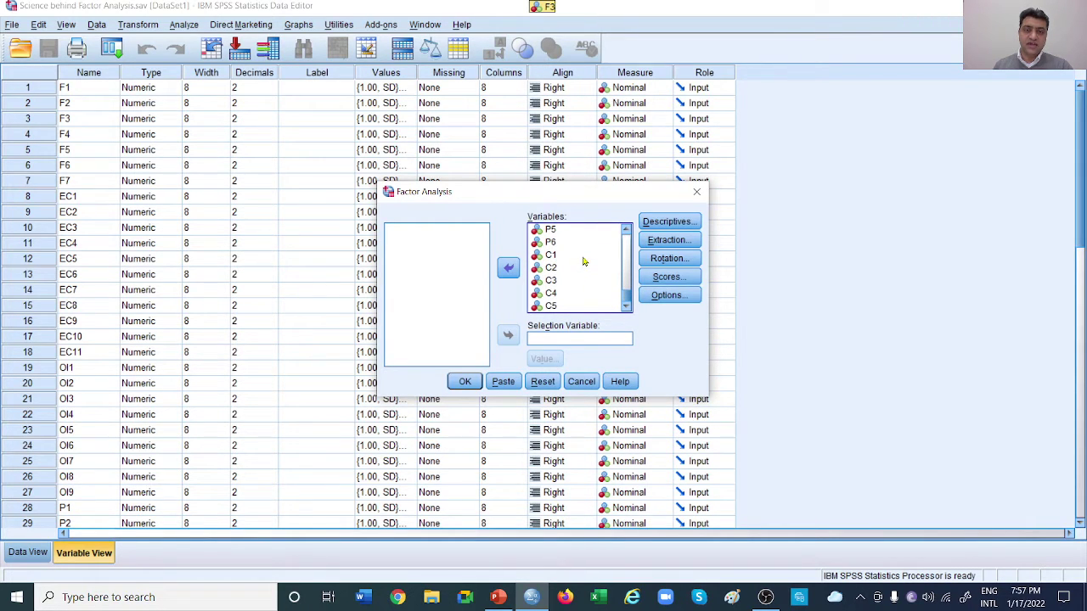
scroll(582, 263, "up", 10)
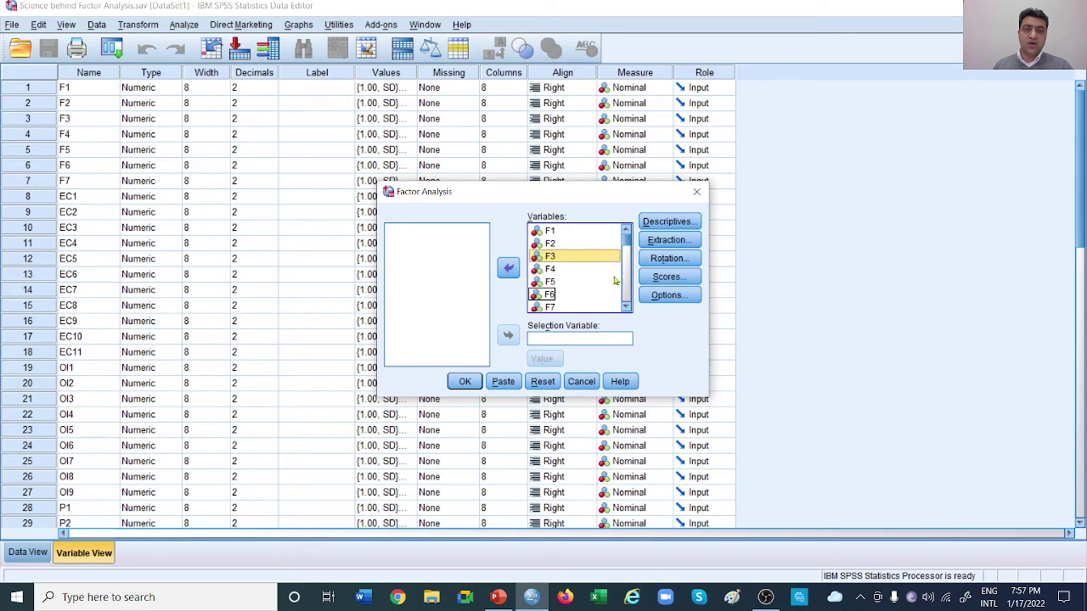
left_click_drag(627, 241, 624, 313)
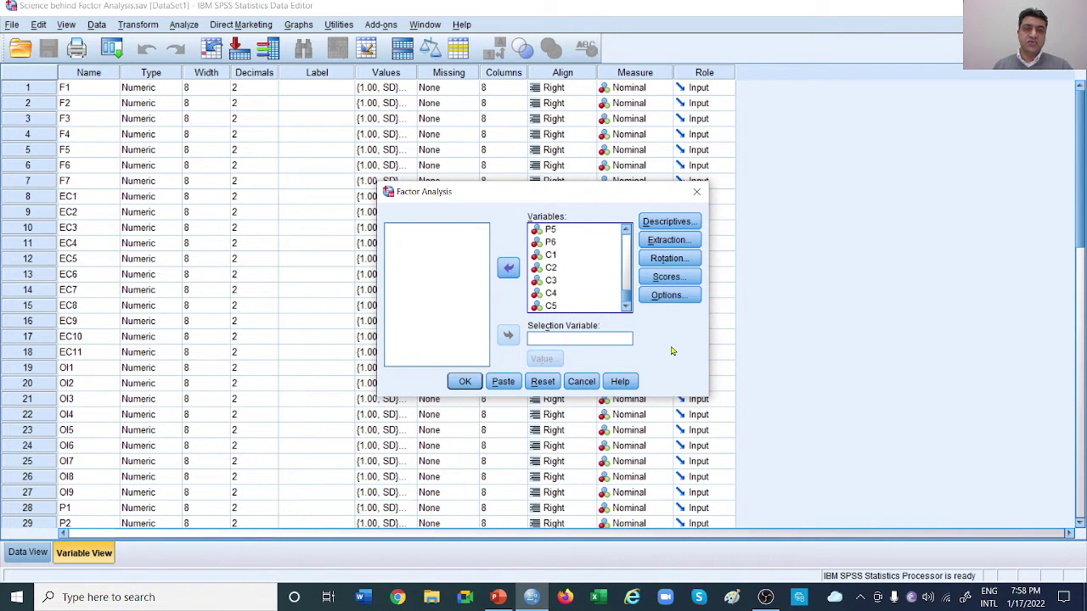
Step: Set Extraction to principal components with a fixed 5 factors to extract
left_click(682, 225)
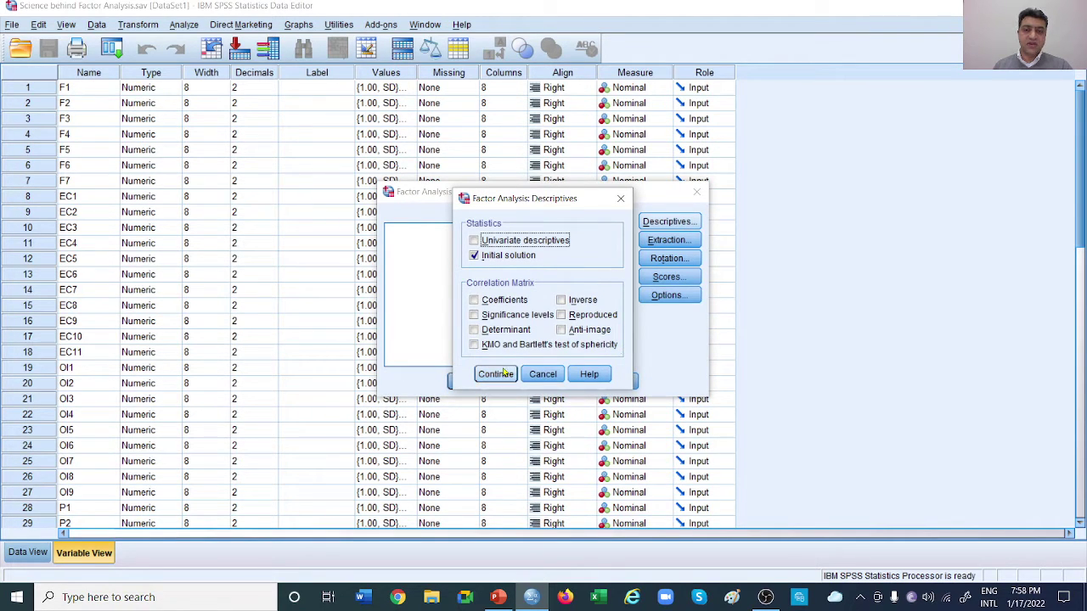
left_click(498, 374)
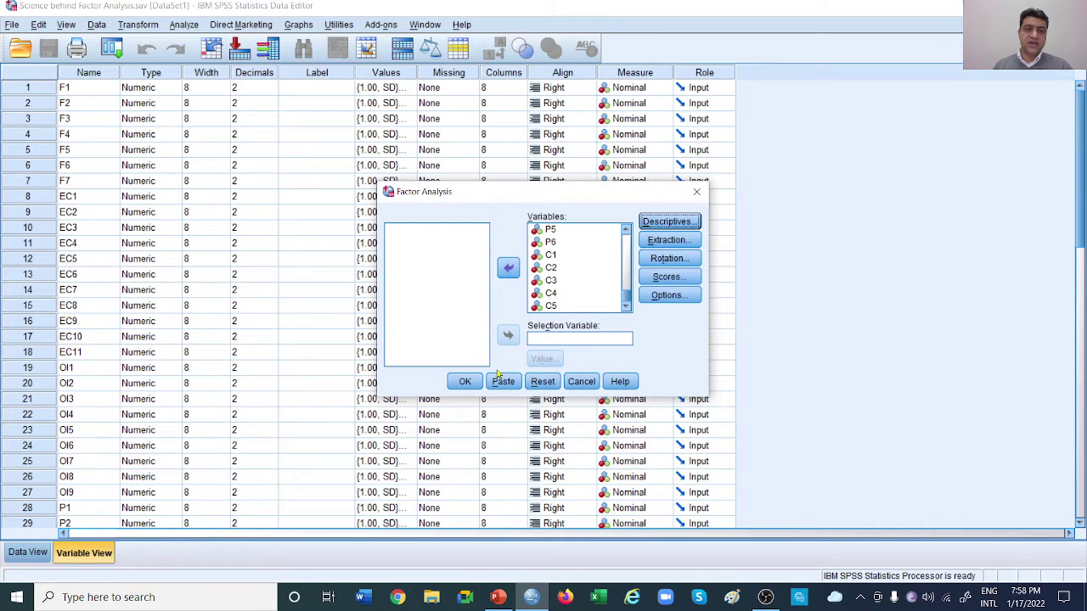
left_click(691, 242)
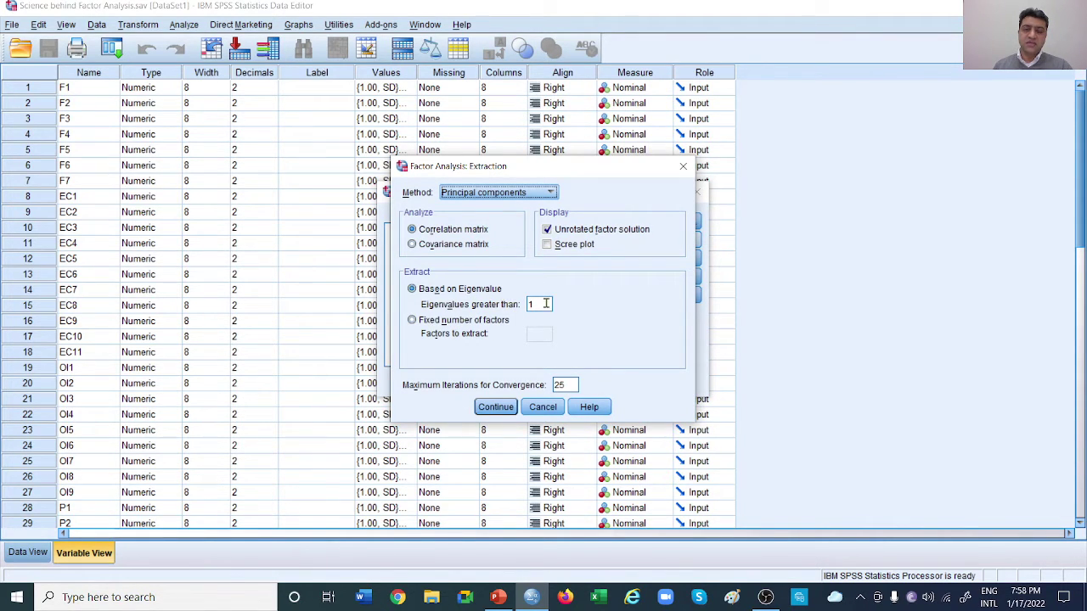
left_click(414, 321)
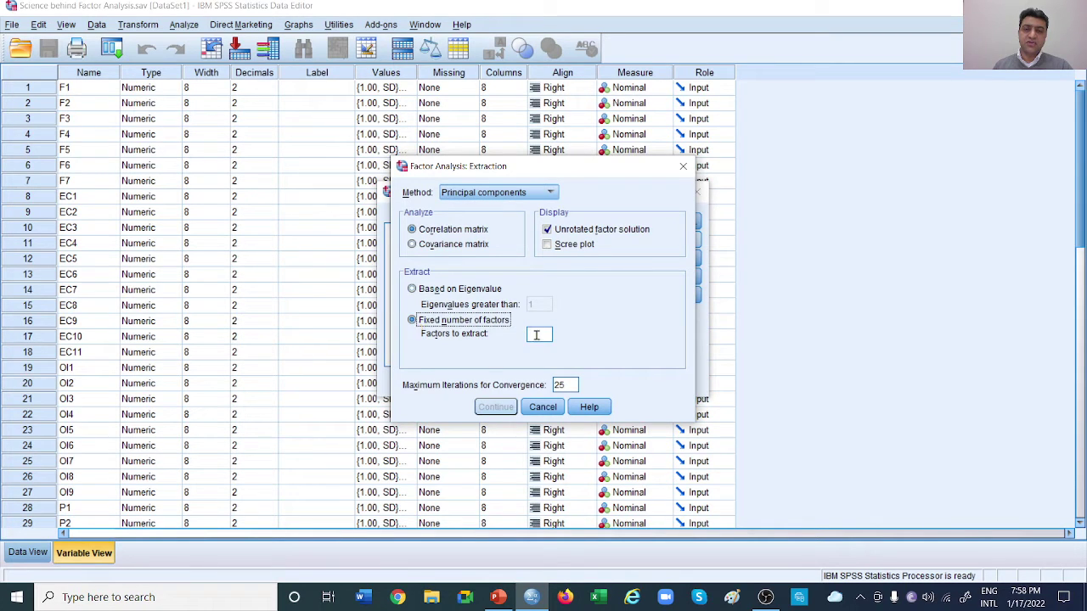
left_click(538, 336)
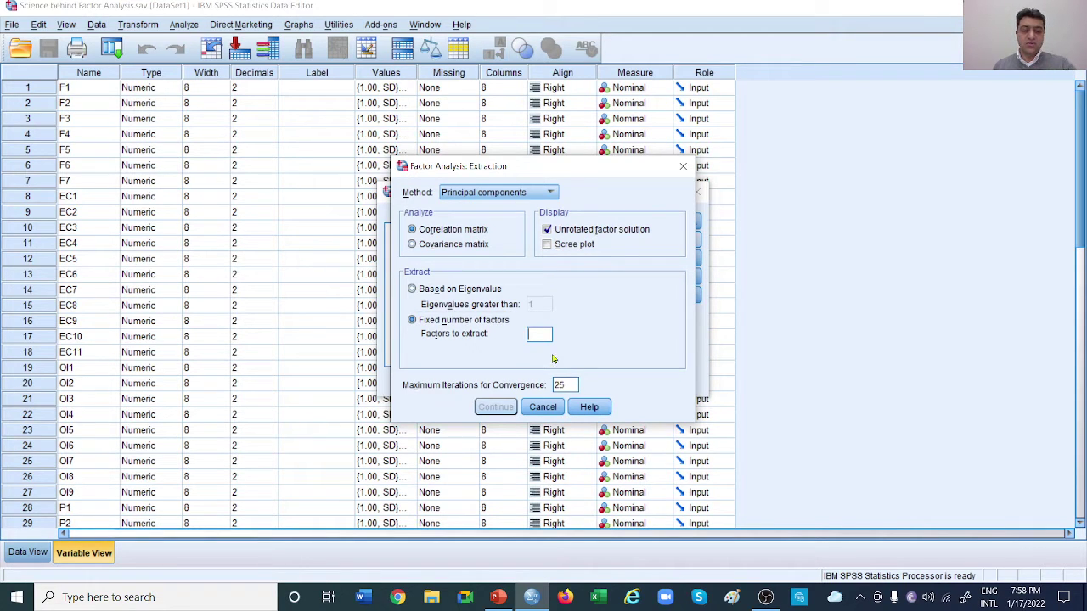
type("5")
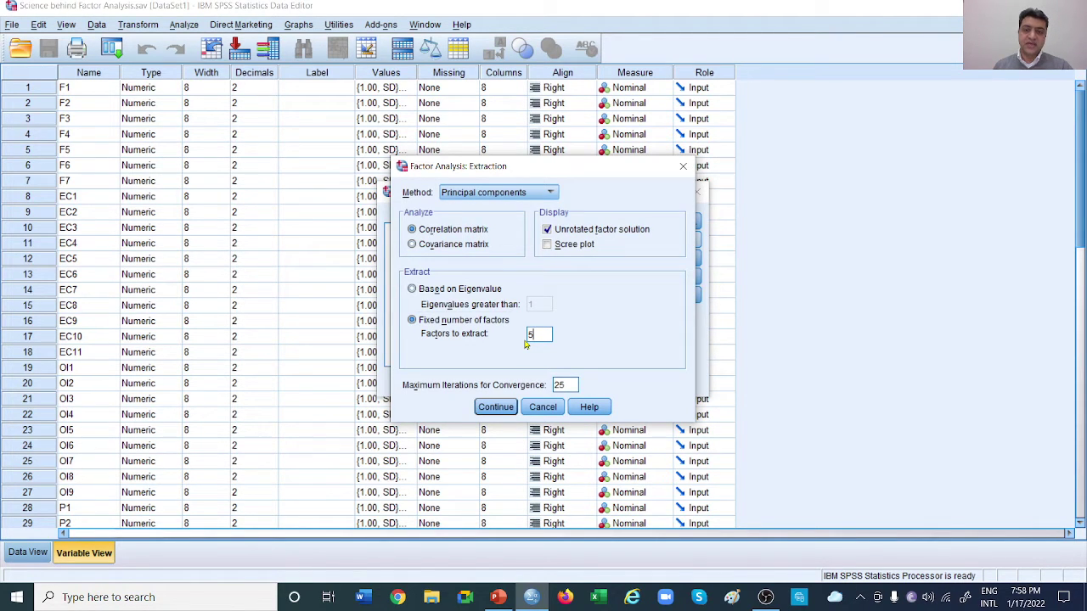
left_click(493, 406)
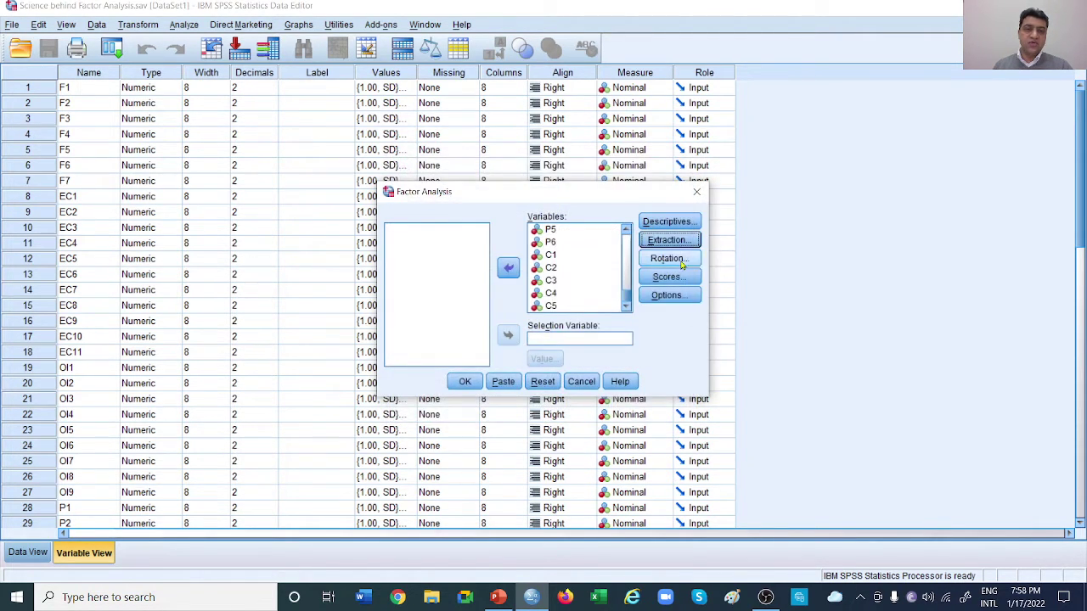
Step: Choose Varimax rotation, leaving the factor score settings unchanged
left_click(679, 259)
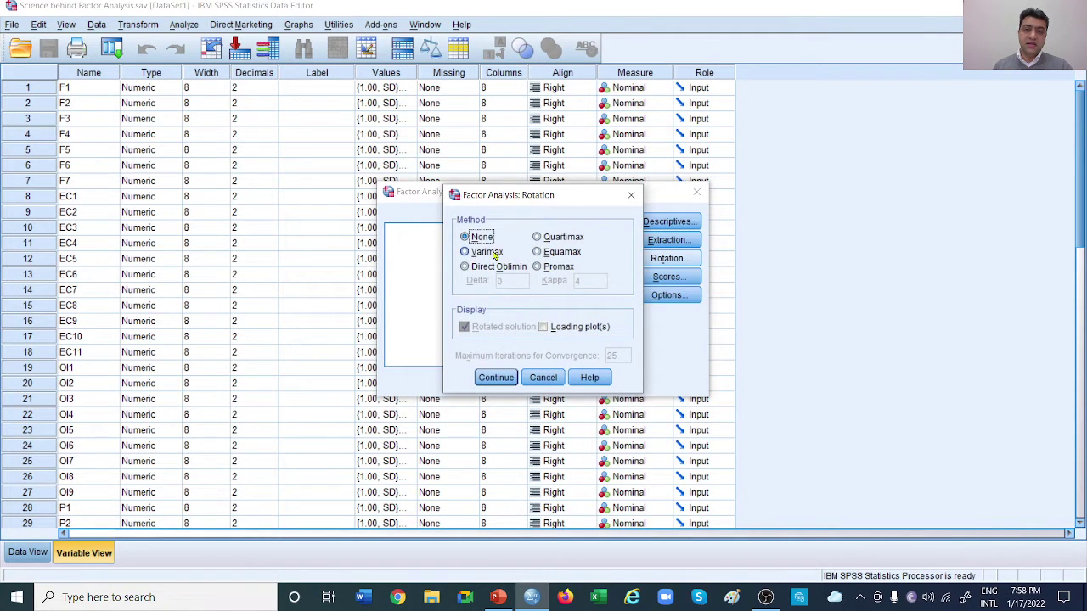
left_click(476, 257)
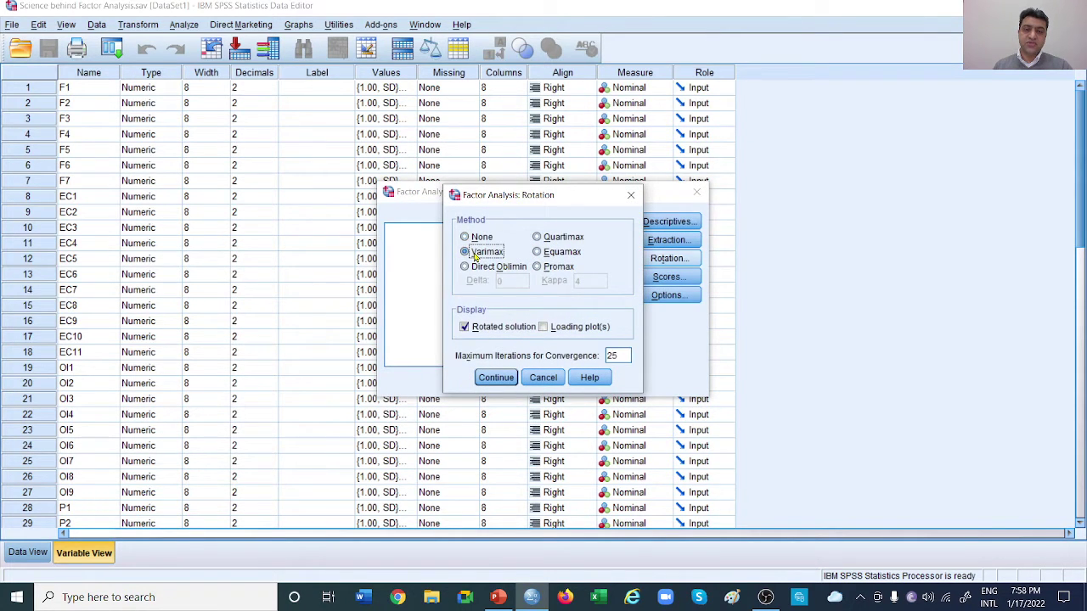
left_click(497, 378)
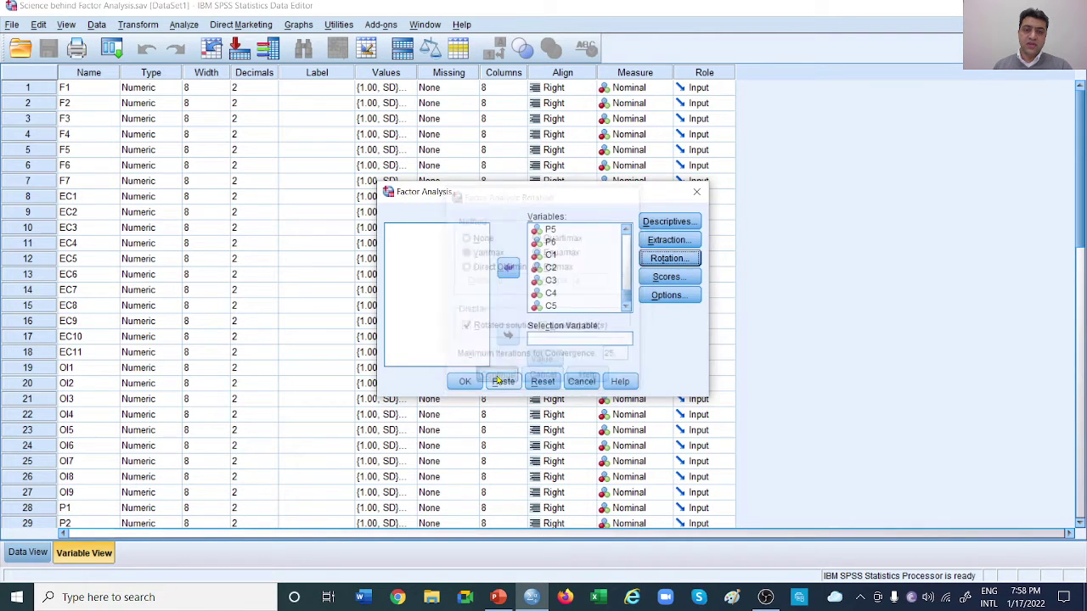
left_click(686, 280)
left_click(500, 356)
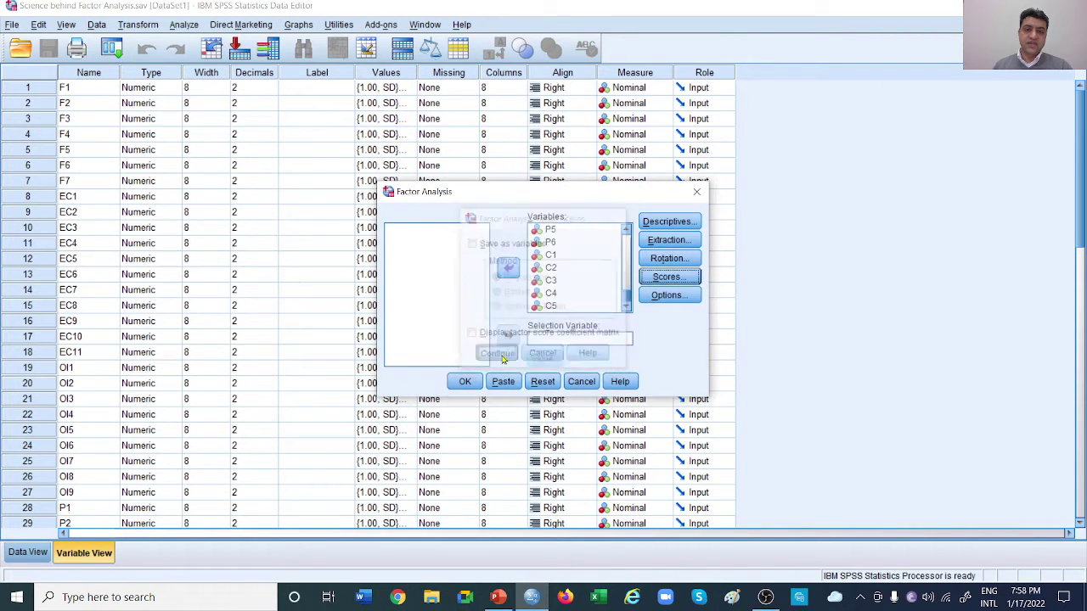
Step: In Options, suppress small coefficients with absolute value below .50
left_click(671, 297)
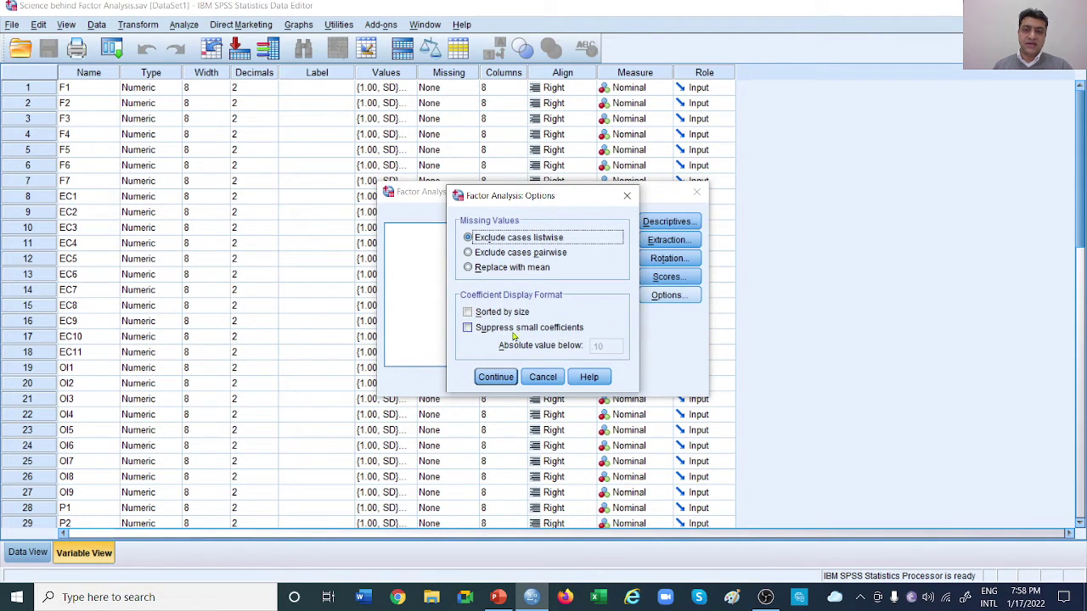
left_click(500, 330)
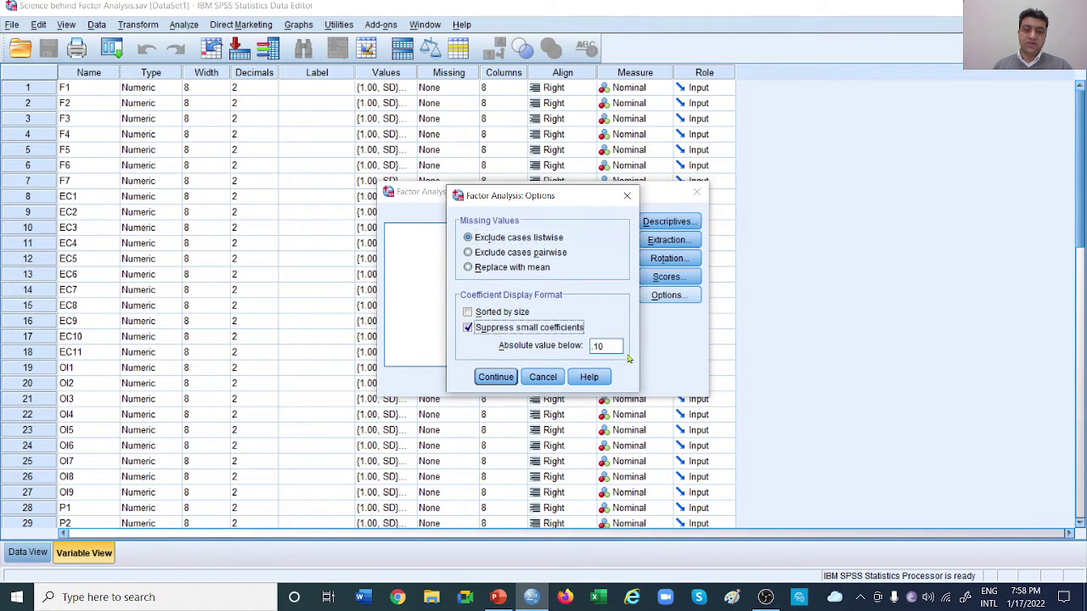
double_click(613, 351)
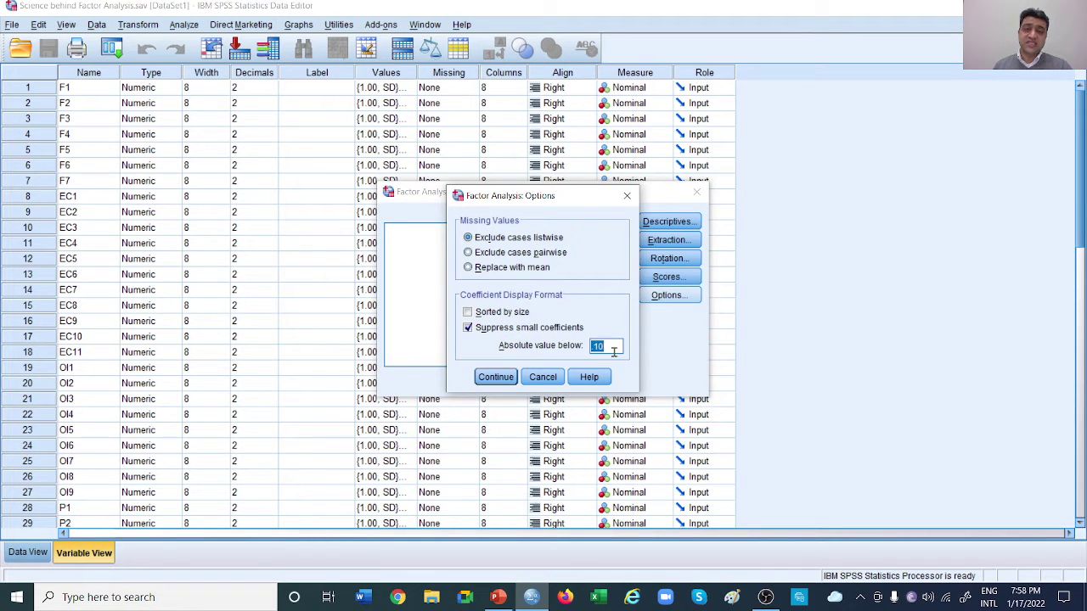
key("Right")
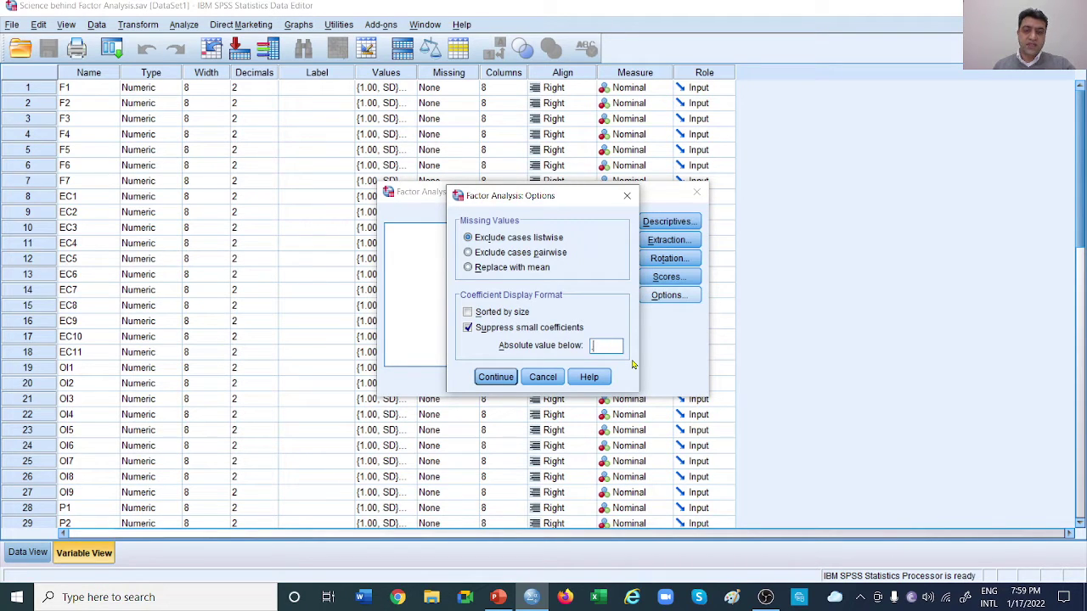
key("BackSpace")
type(".50")
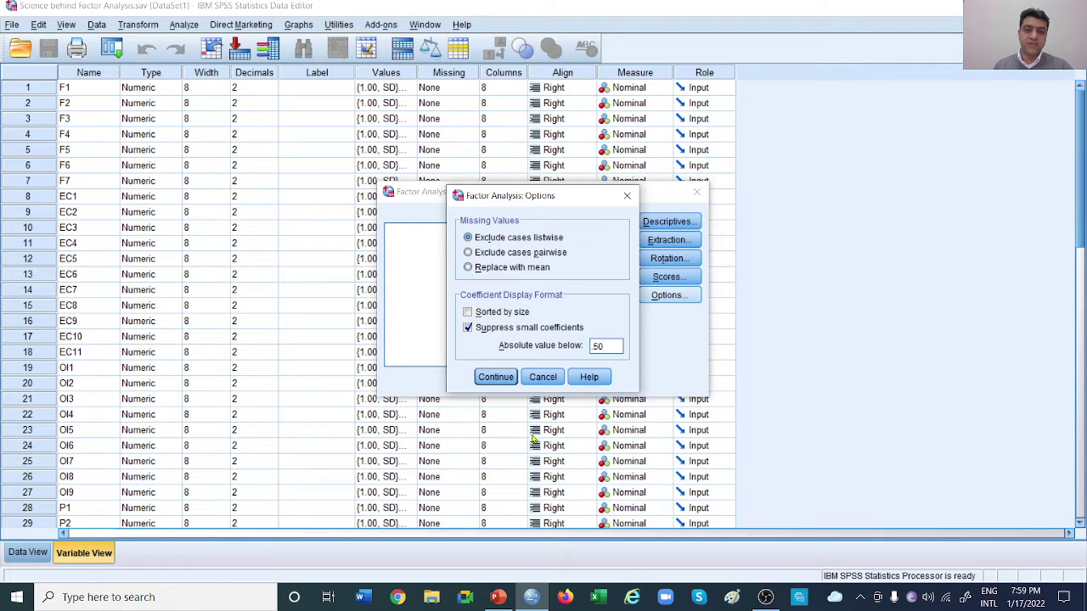
left_click(507, 378)
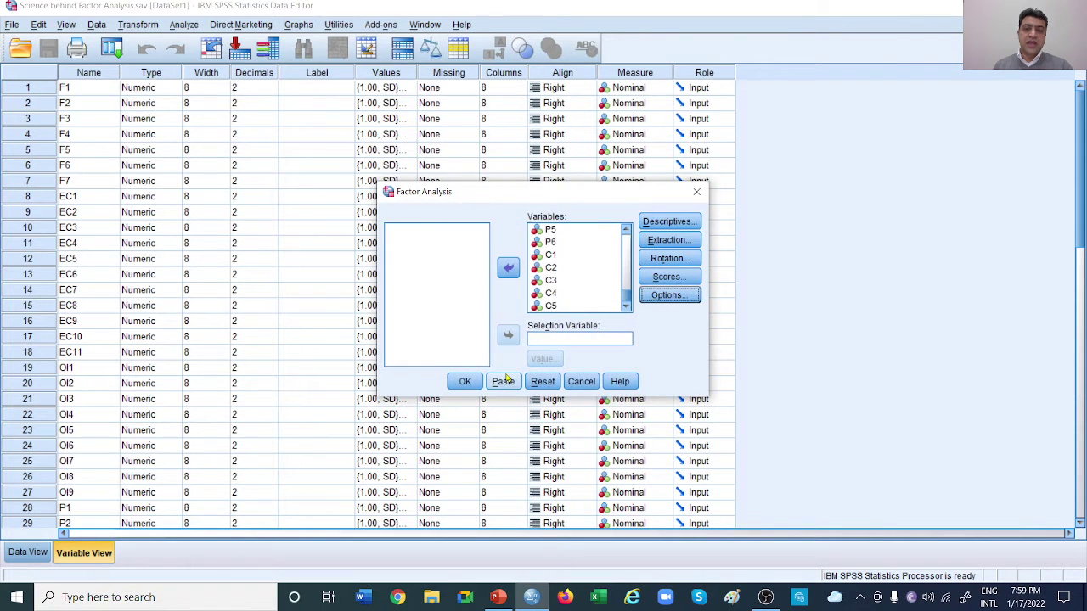
Step: Run the factor analysis and maximize the Output Viewer
left_click(464, 381)
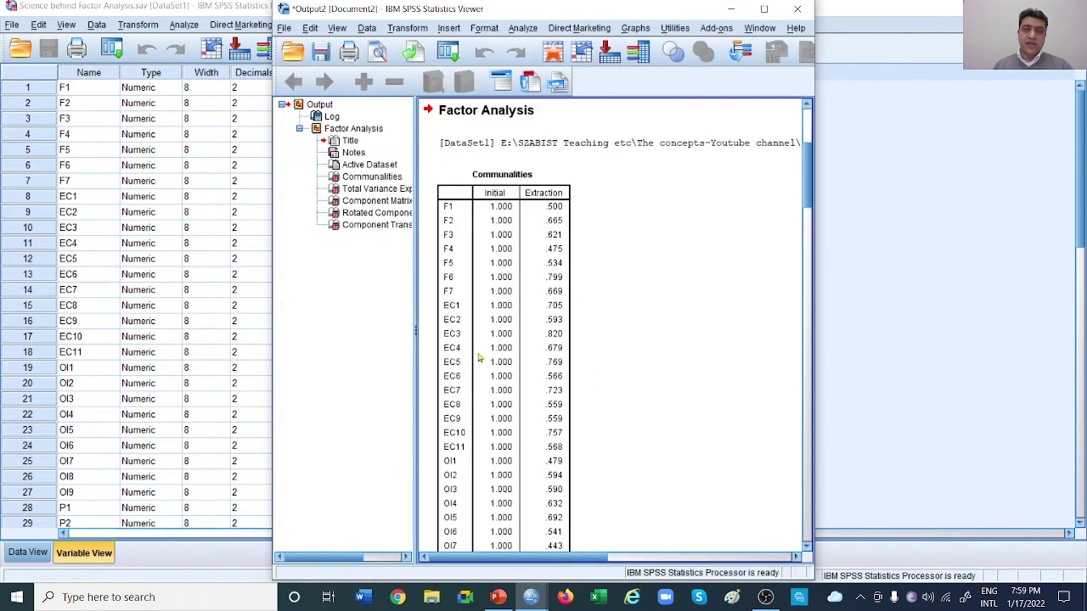
left_click(763, 9)
scroll(560, 255, "down", 10)
scroll(536, 291, "down", 15)
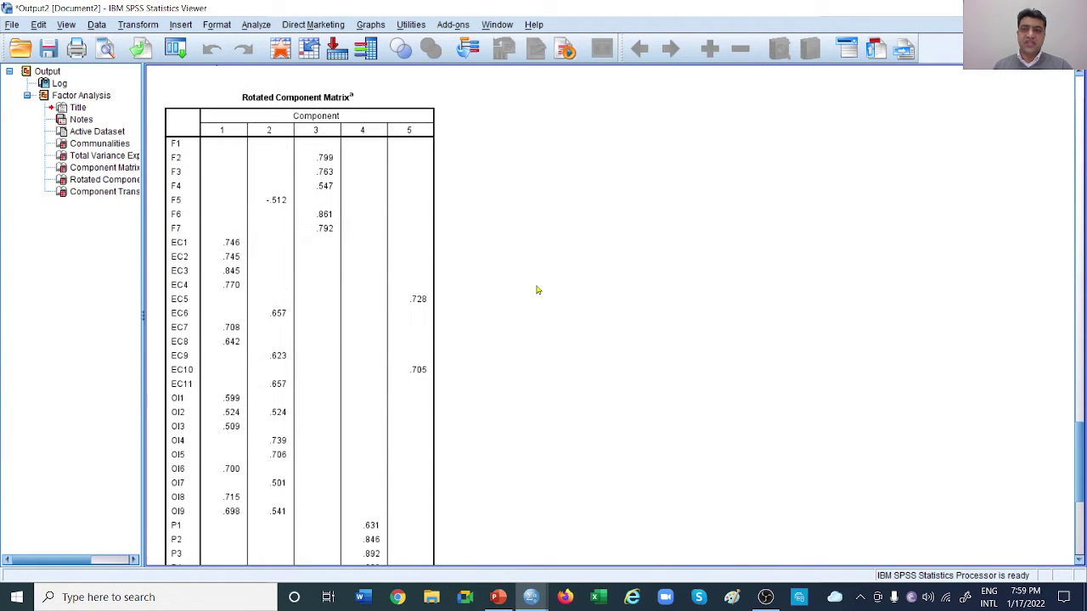
Step: Select and review the five-component Rotated Component Matrix, showing only loadings above .50
left_click(340, 216)
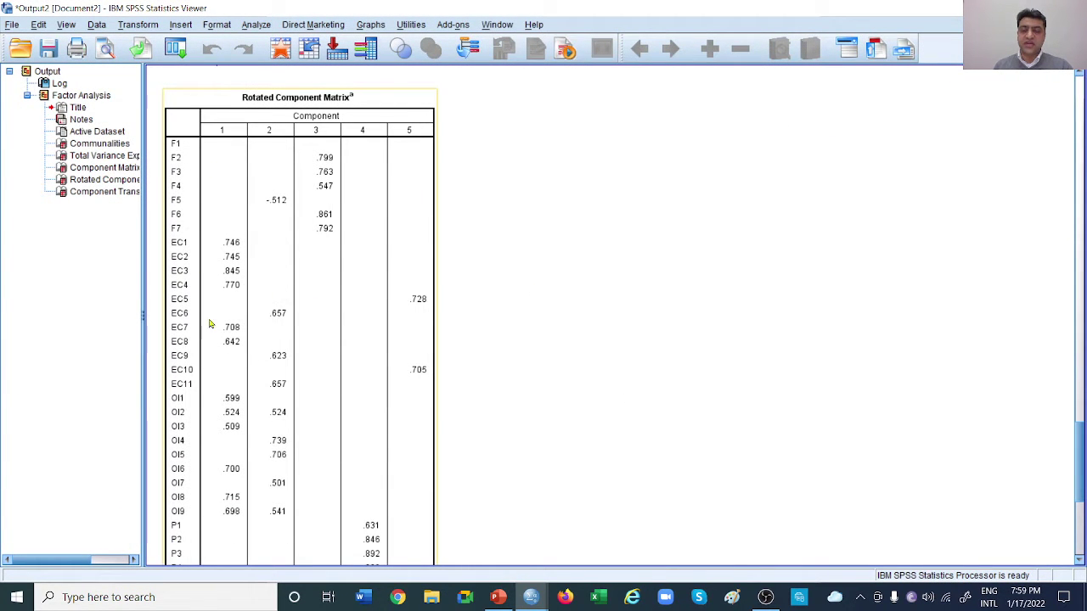
scroll(376, 397, "down", 3)
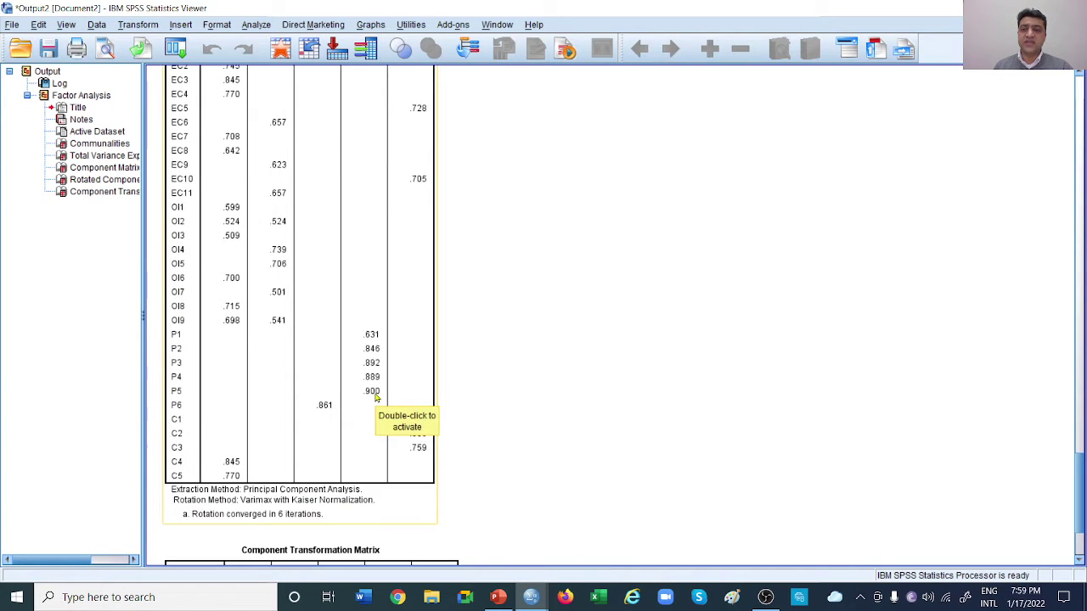
scroll(376, 397, "up", 1)
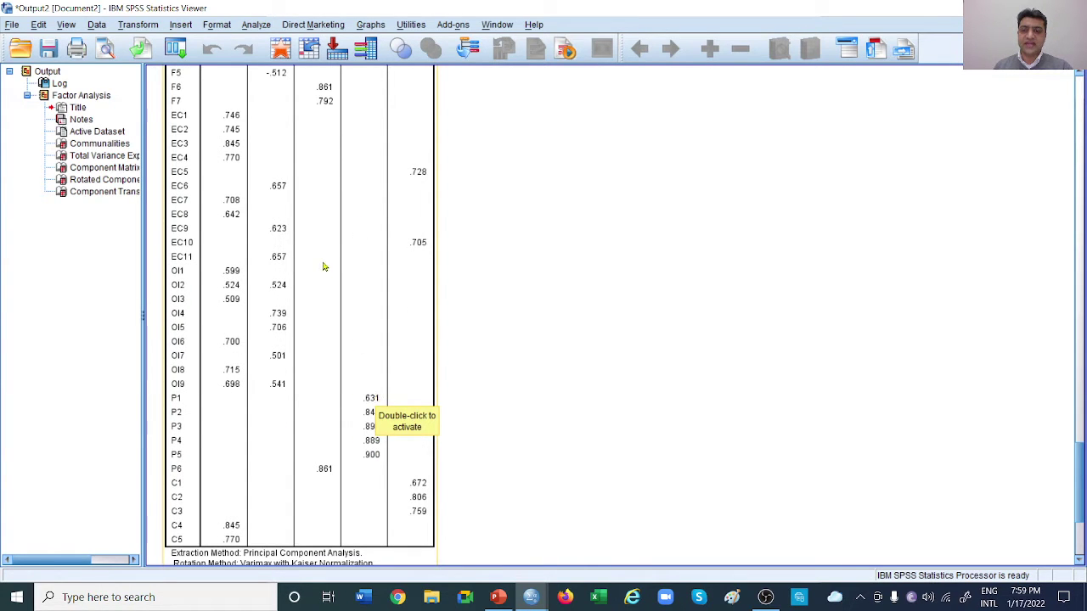
scroll(324, 267, "up", 1)
scroll(324, 266, "up", 1)
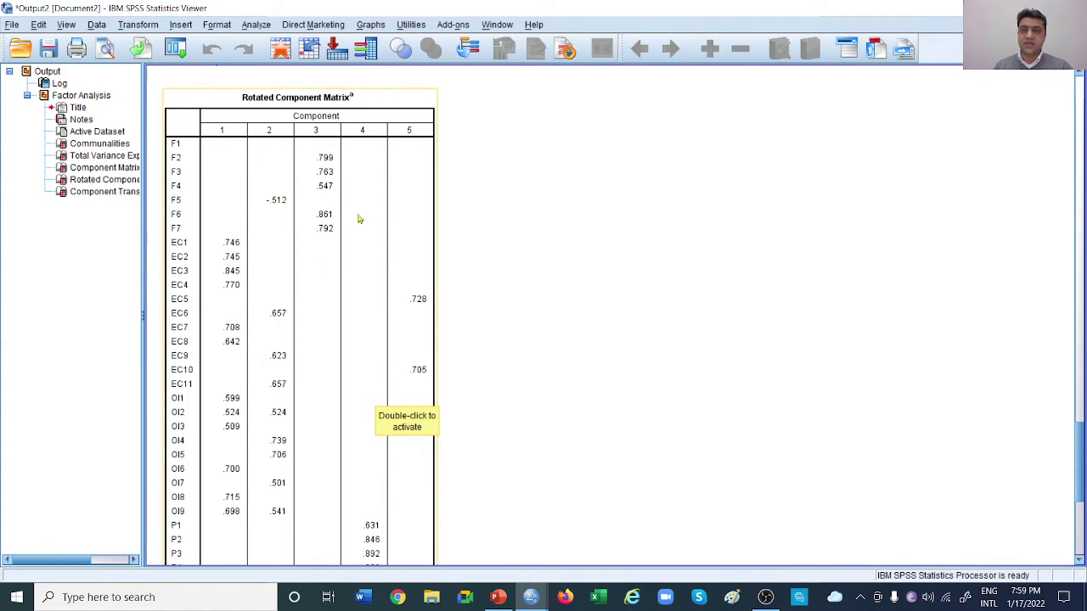
scroll(365, 237, "down", 3)
scroll(363, 237, "up", 3)
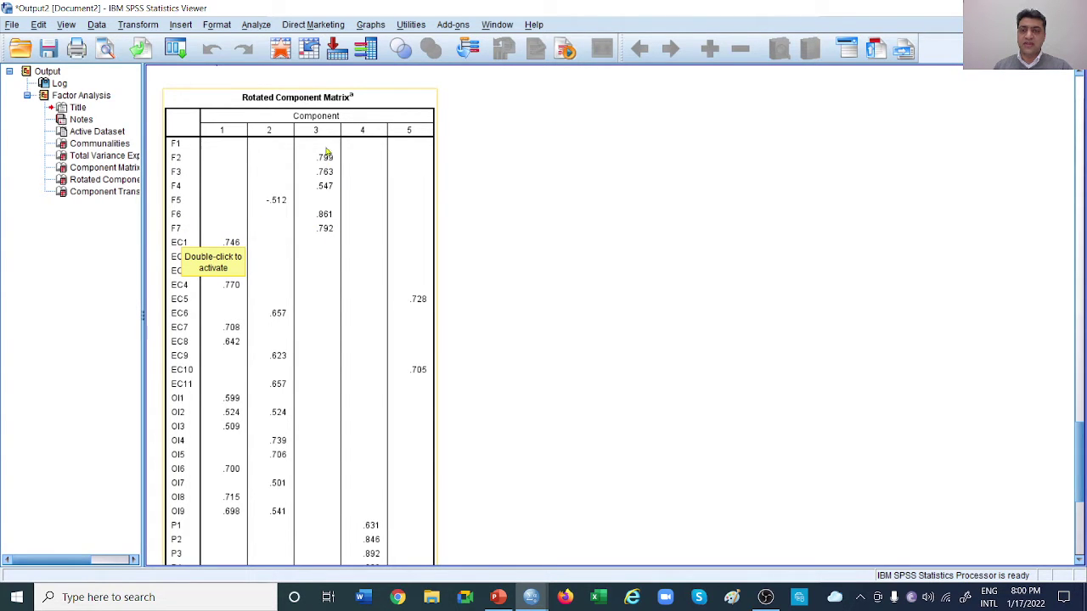
scroll(327, 266, "down", 3)
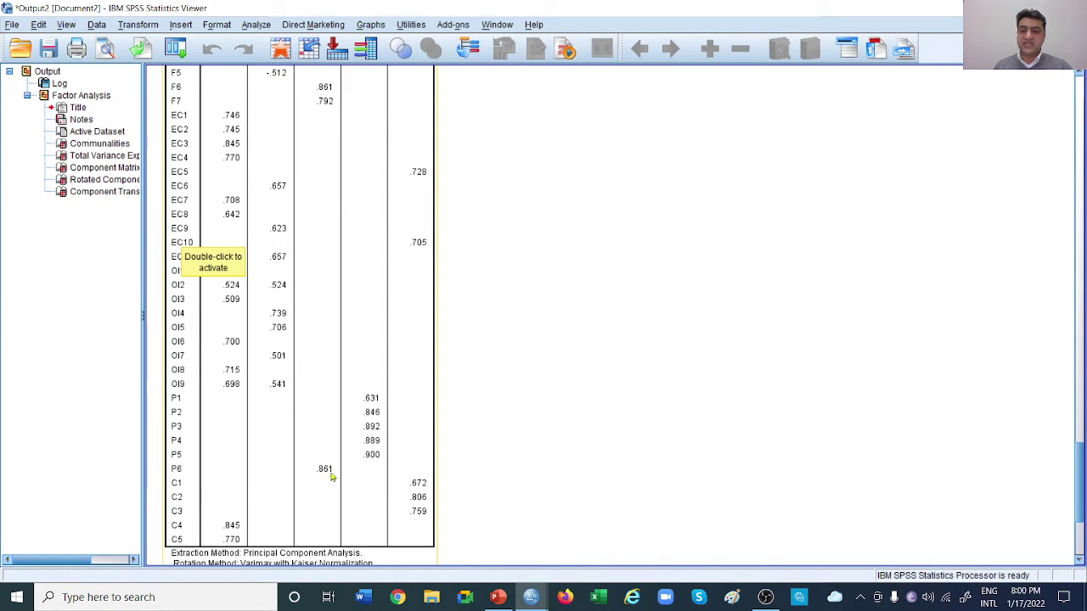
scroll(331, 442, "up", 3)
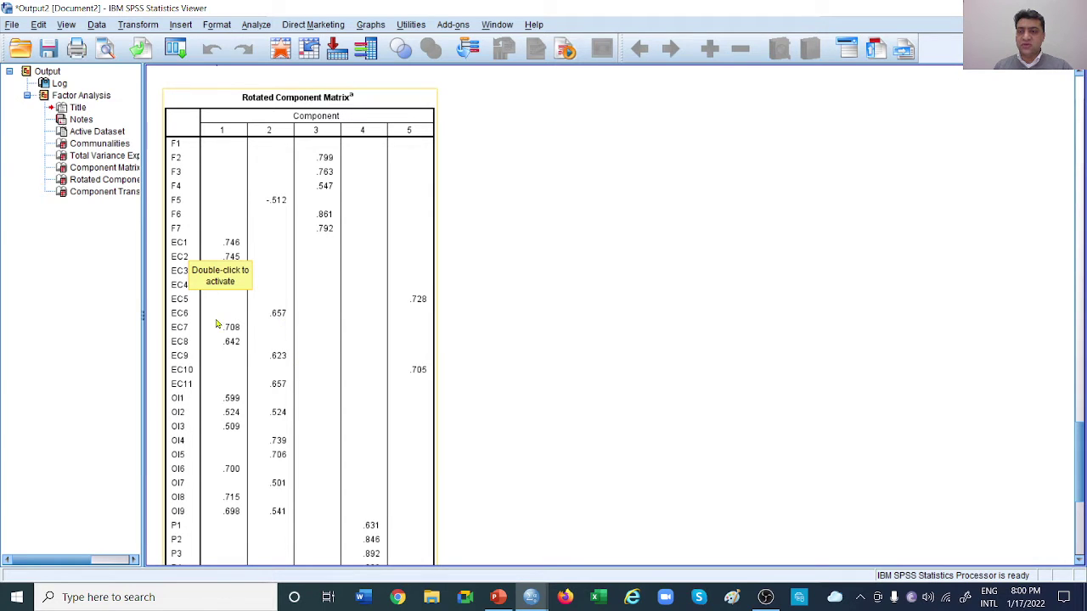
scroll(260, 409, "down", 2)
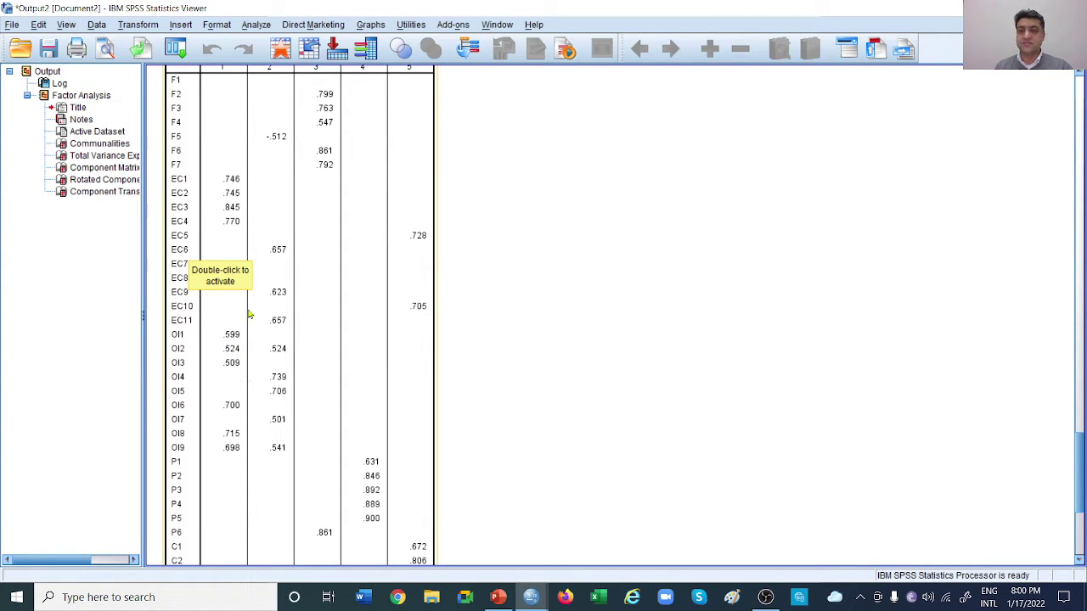
Step: Finish reviewing the output and switch back to the Data Editor's Variable View
scroll(233, 340, "down", 3)
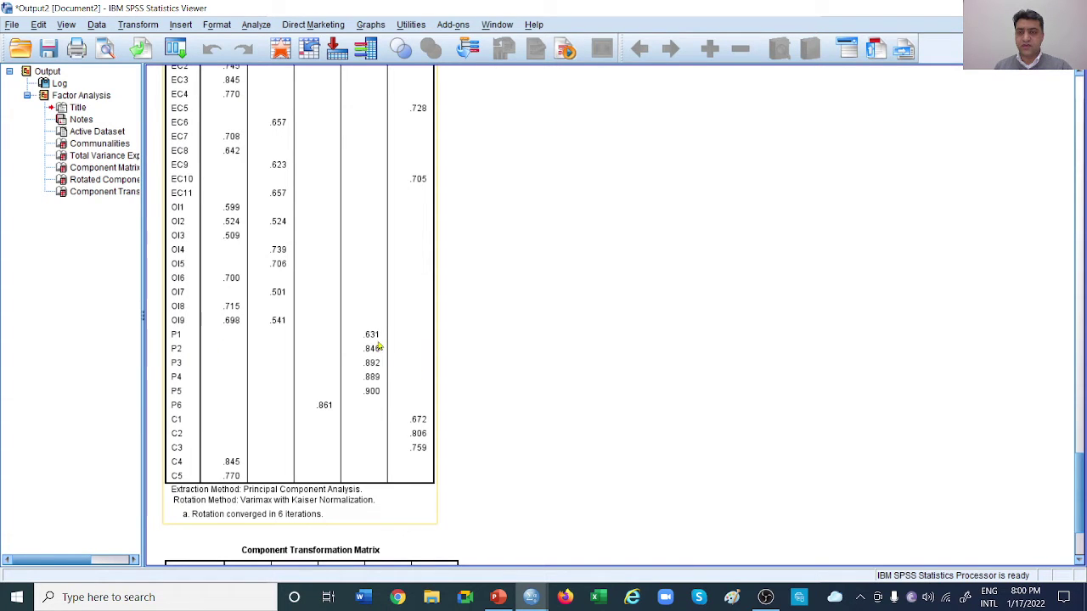
scroll(378, 348, "up", 3)
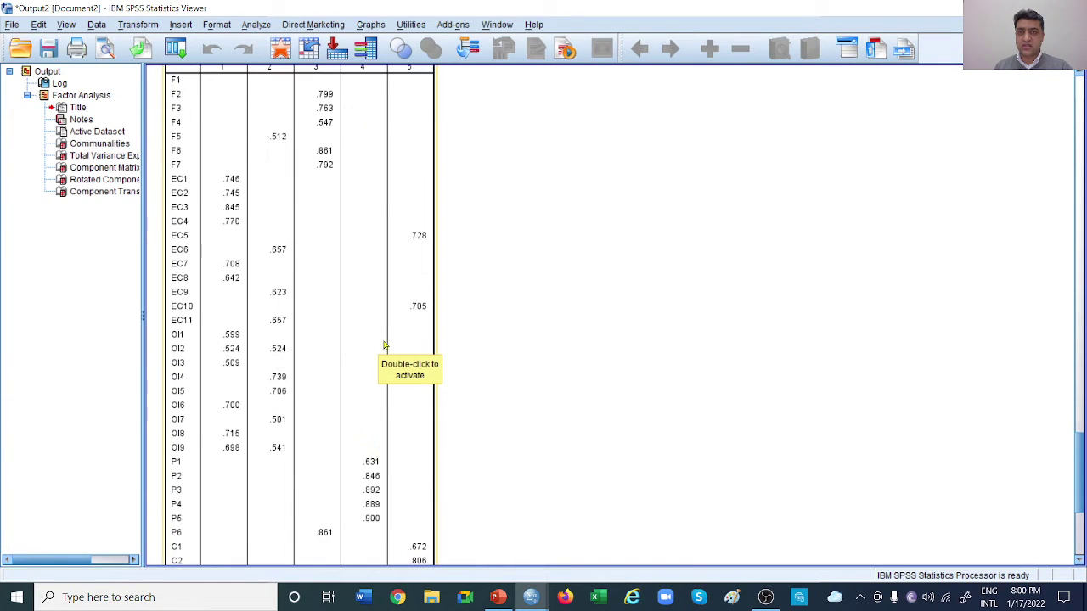
scroll(386, 346, "down", 3)
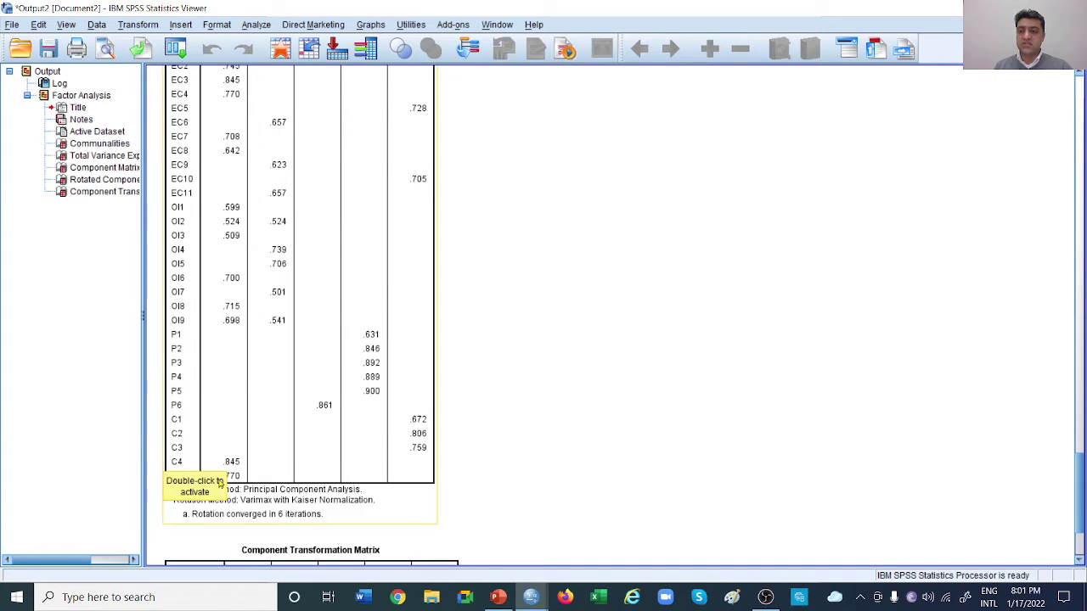
scroll(236, 456, "up", 3)
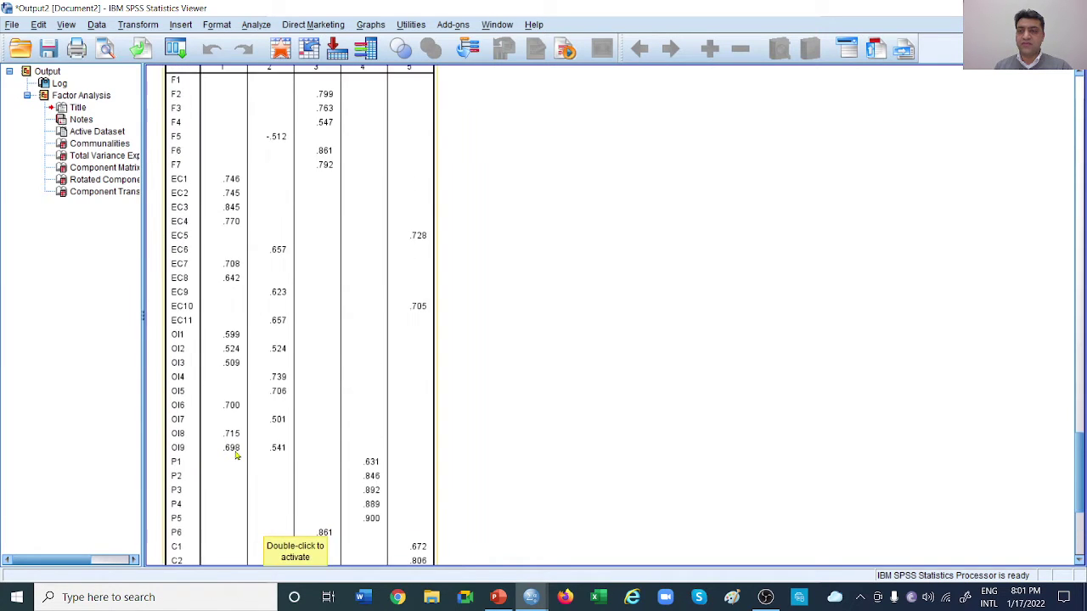
scroll(236, 455, "down", 2)
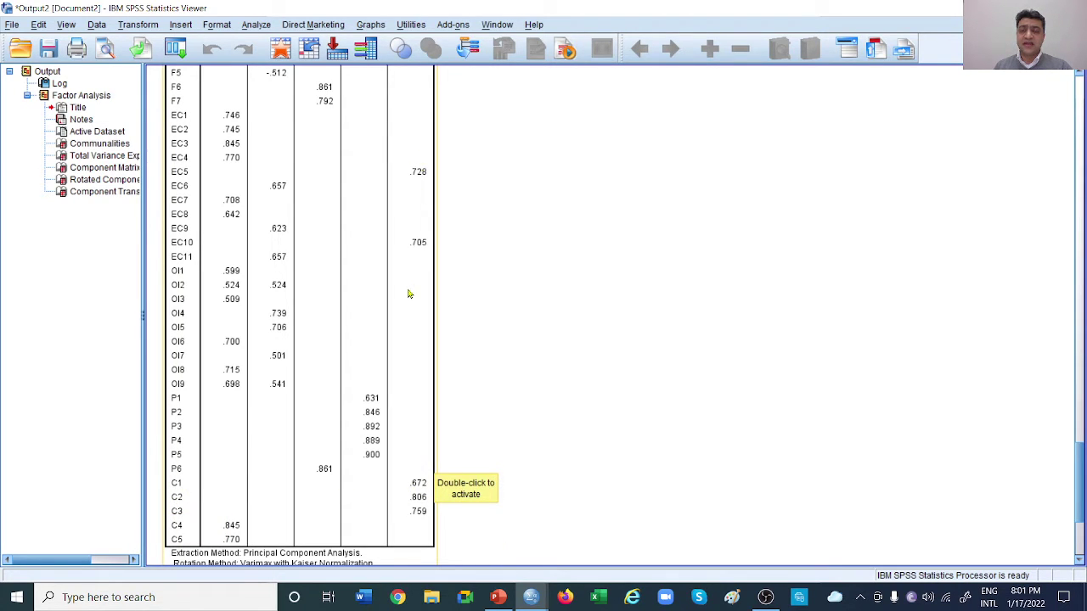
scroll(409, 293, "up", 3)
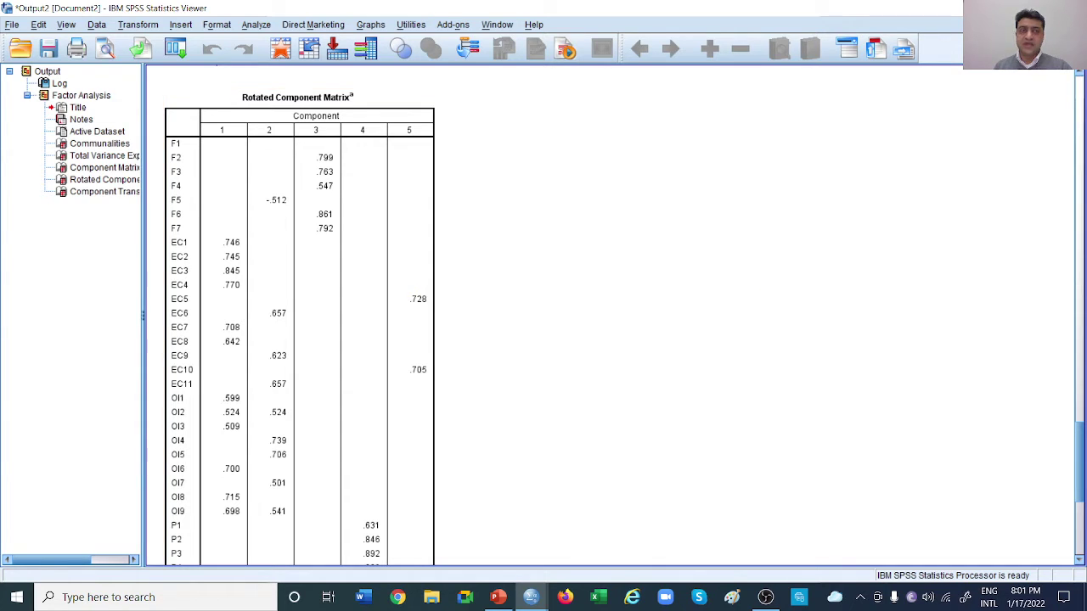
key("alt+Tab")
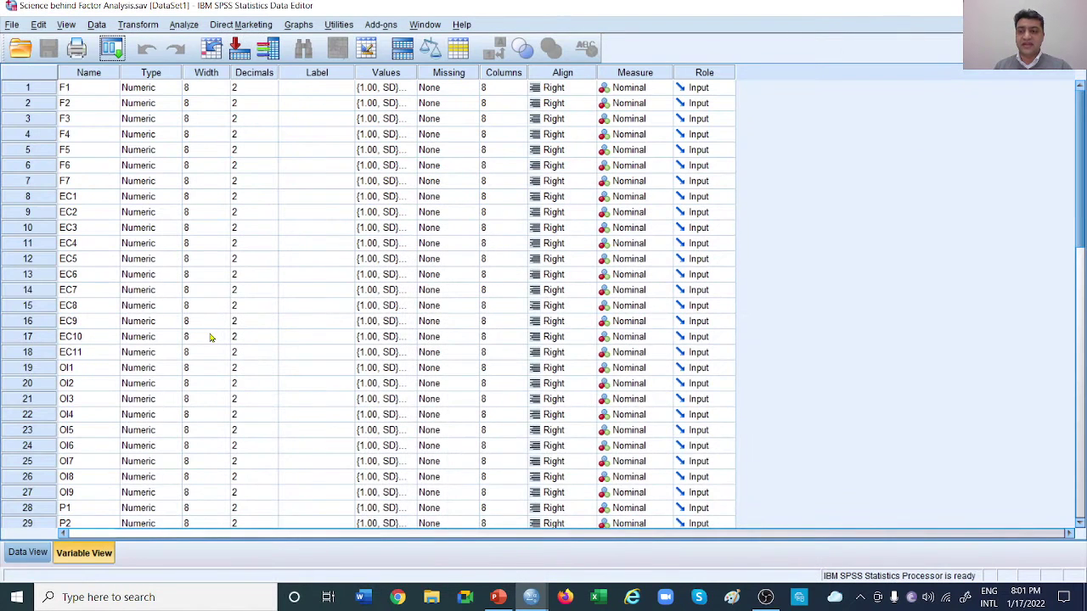
Step: Switch to Data View and select the first respondent's F1 to F7 answers
left_click(30, 552)
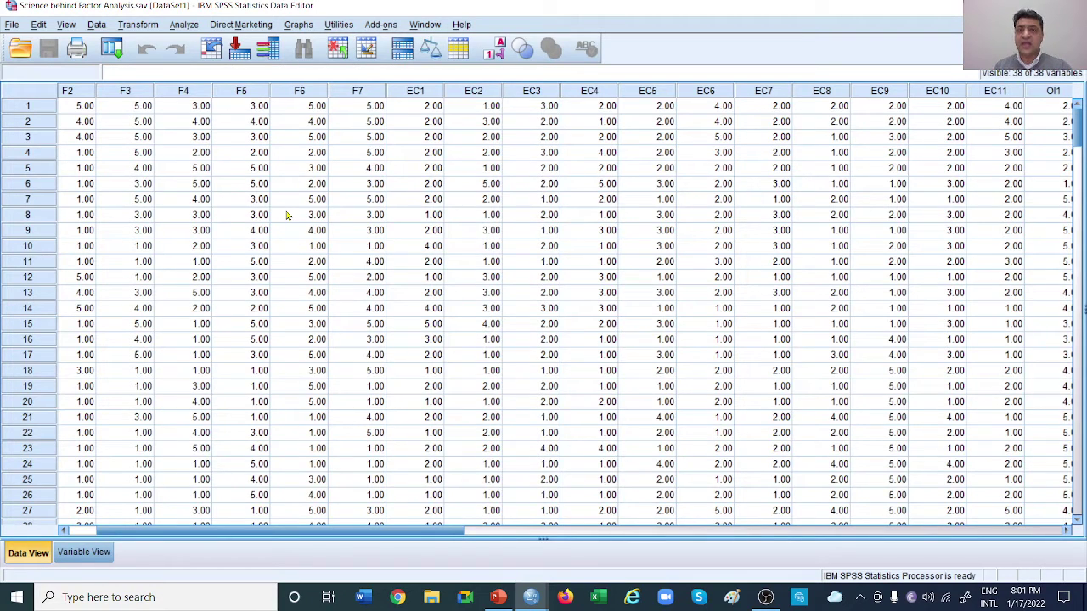
left_click(82, 106)
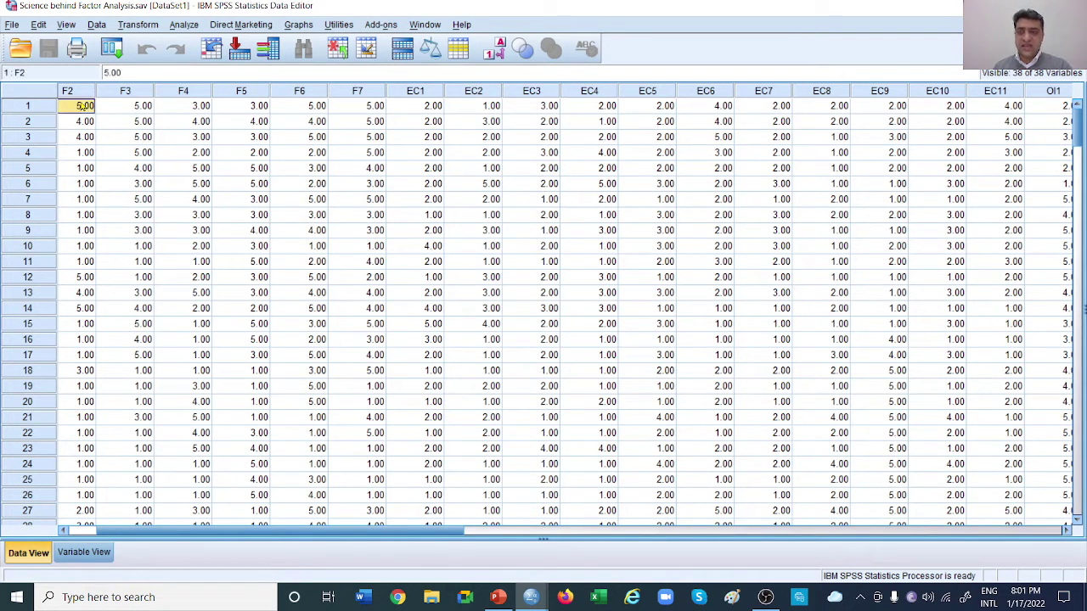
key("Left")
key("shift+Right")
key("shift+Right")
key("shift+Right")
key("shift+Right")
key("shift+Right")
key("shift+Right")
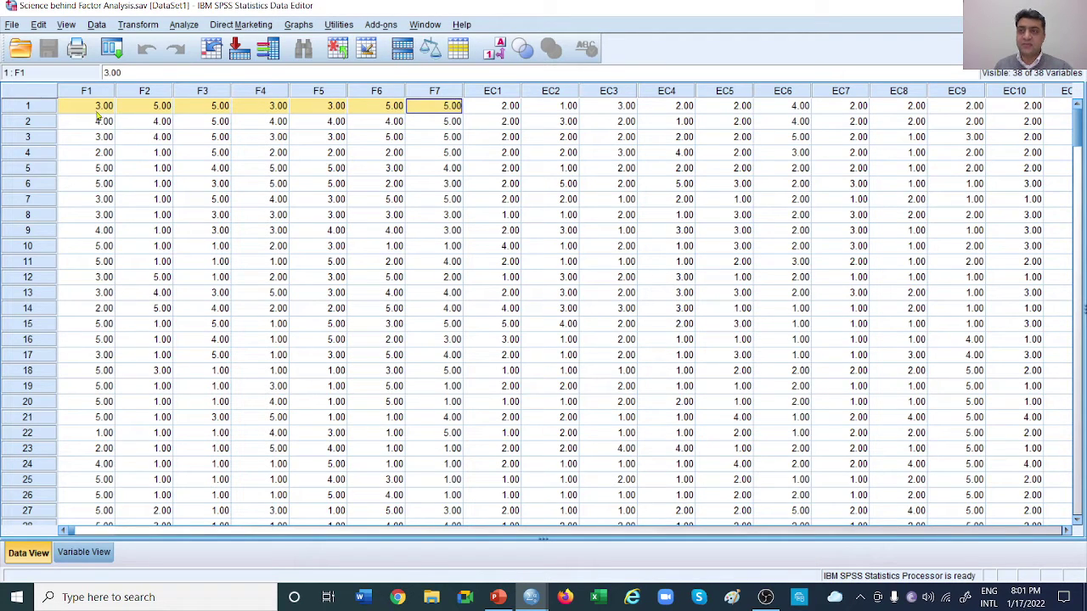
Step: Highlight the F item responses across respondents, then the first respondent's EC and F1–F7 answers
left_click_drag(100, 106, 439, 483)
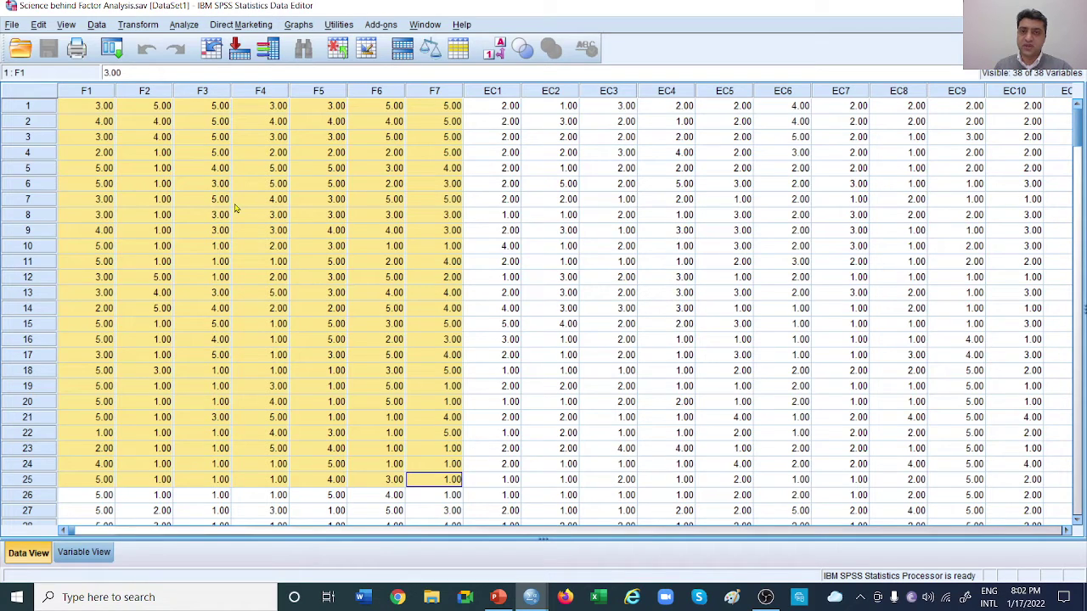
left_click_drag(509, 106, 1053, 119)
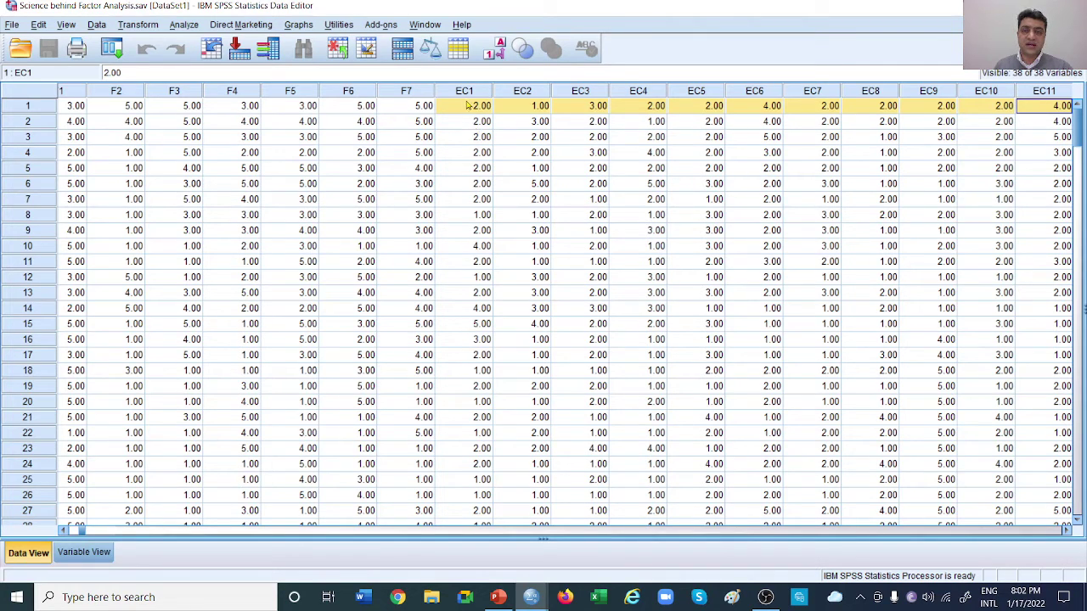
left_click(64, 530)
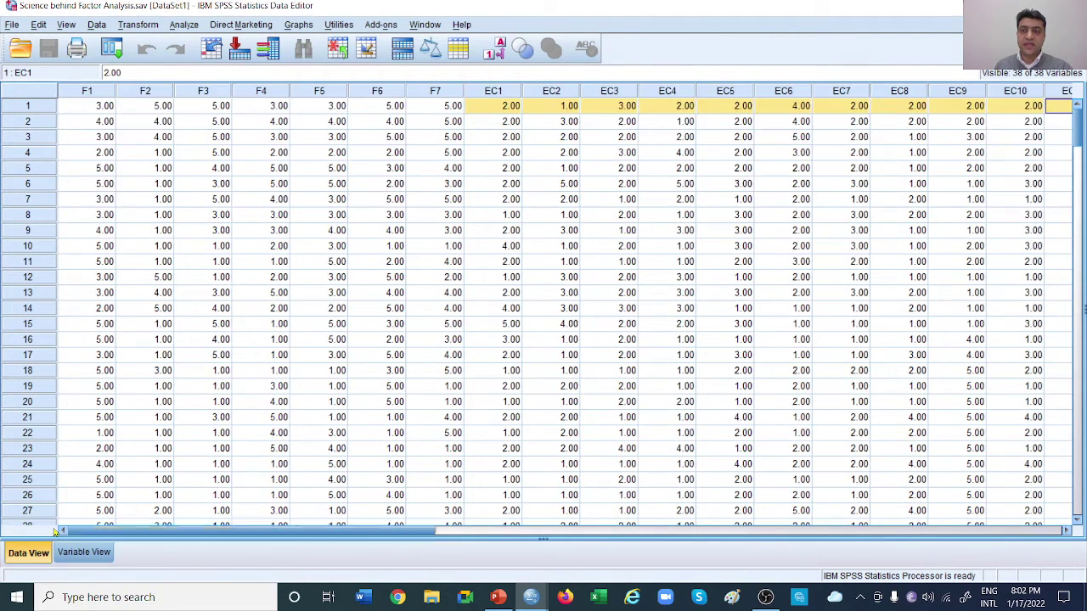
left_click_drag(83, 108, 431, 107)
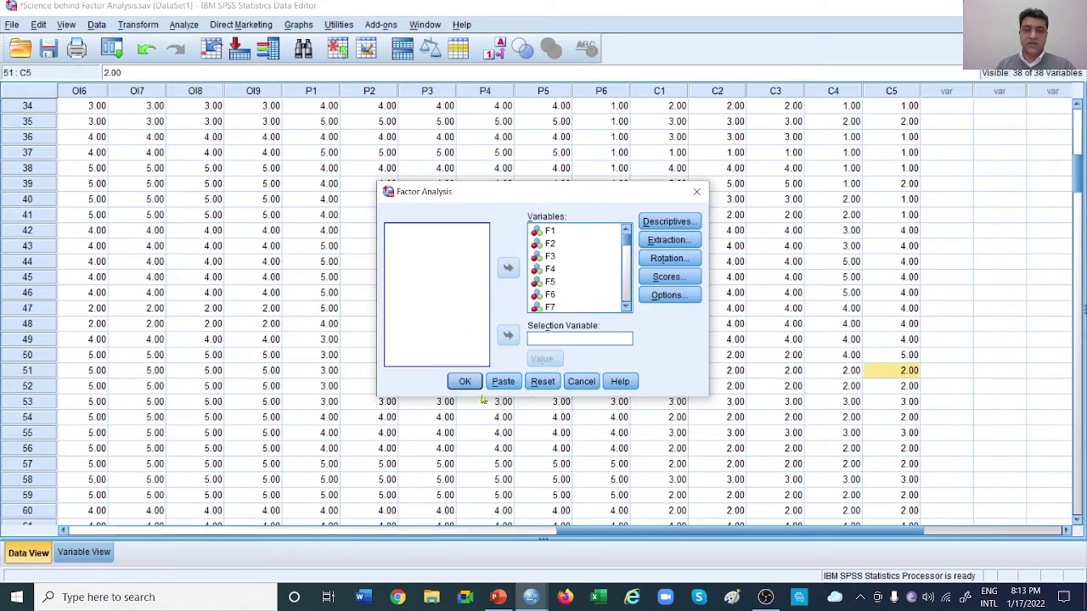
Step: Rerun the factor analysis and maximize the output window to find the new results
left_click(466, 381)
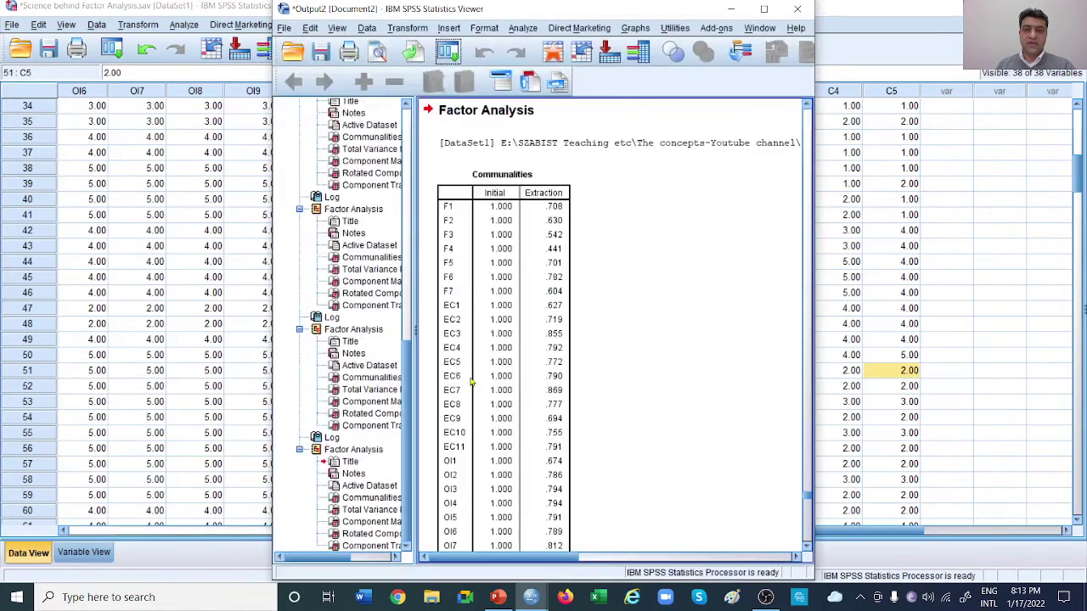
left_click(763, 7)
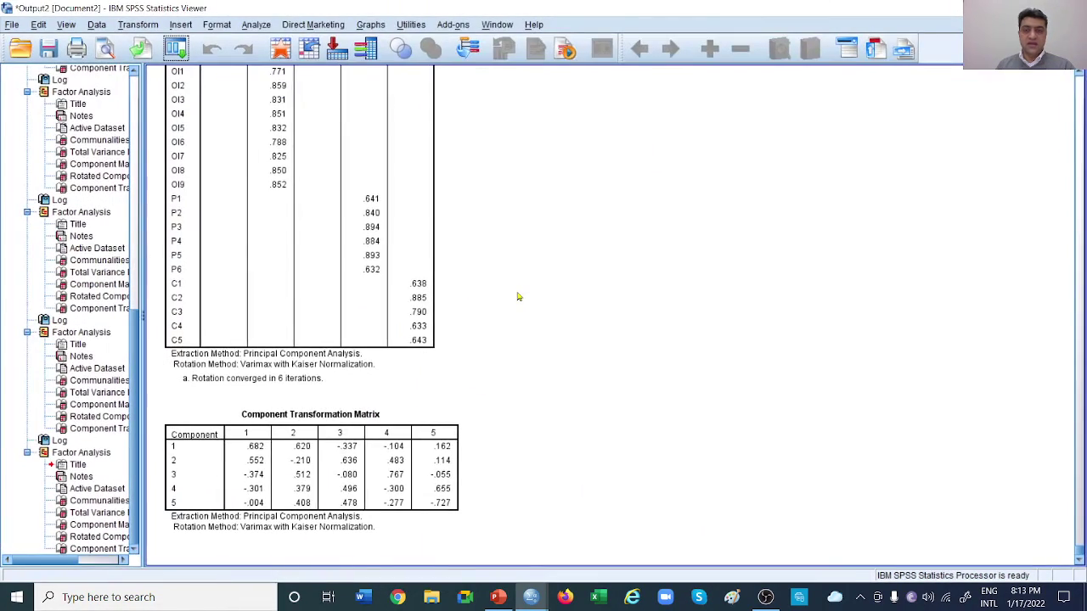
scroll(518, 295, "up", 5)
scroll(518, 295, "down", 4)
scroll(518, 296, "up", 4)
scroll(518, 295, "up", 2)
scroll(518, 295, "down", 1)
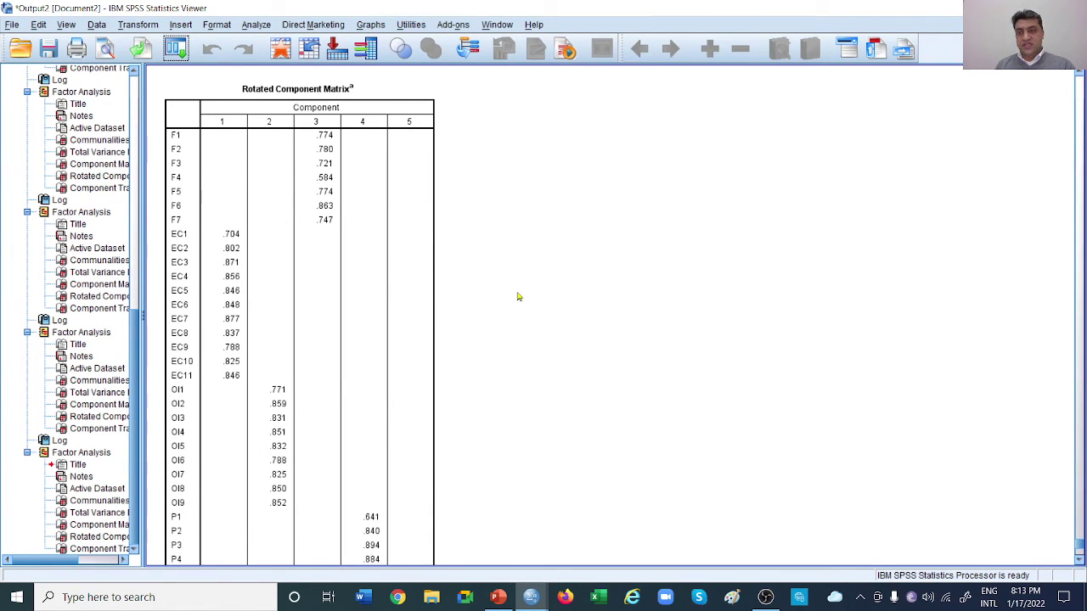
scroll(518, 296, "down", 2)
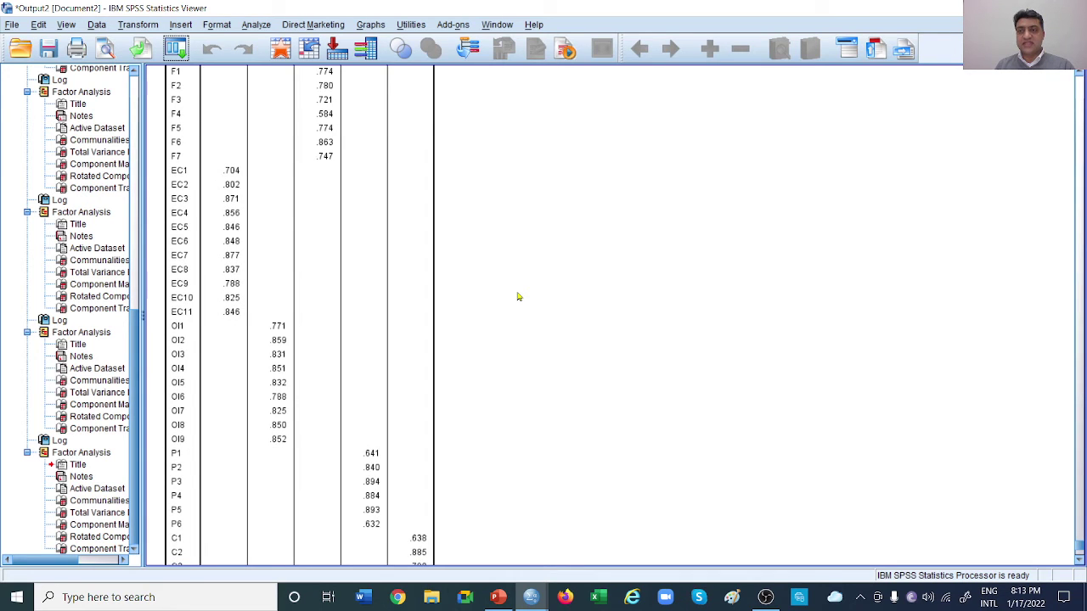
scroll(548, 241, "up", 4)
Step: Select the Rotated Component Matrix with EC, OI, F, P and C items on components 1–5
left_click(284, 205)
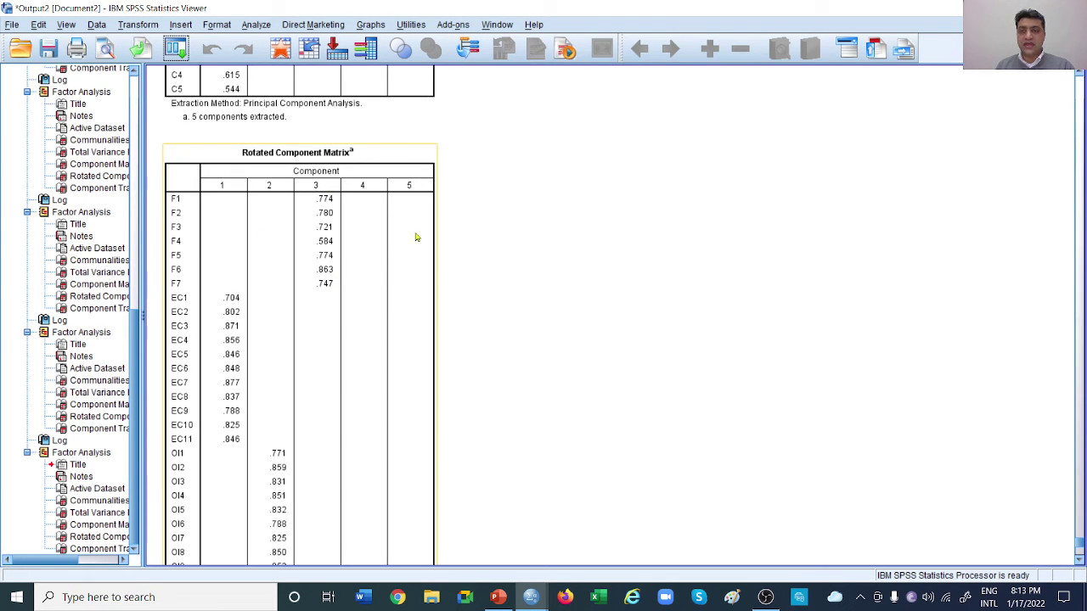
left_click(458, 246)
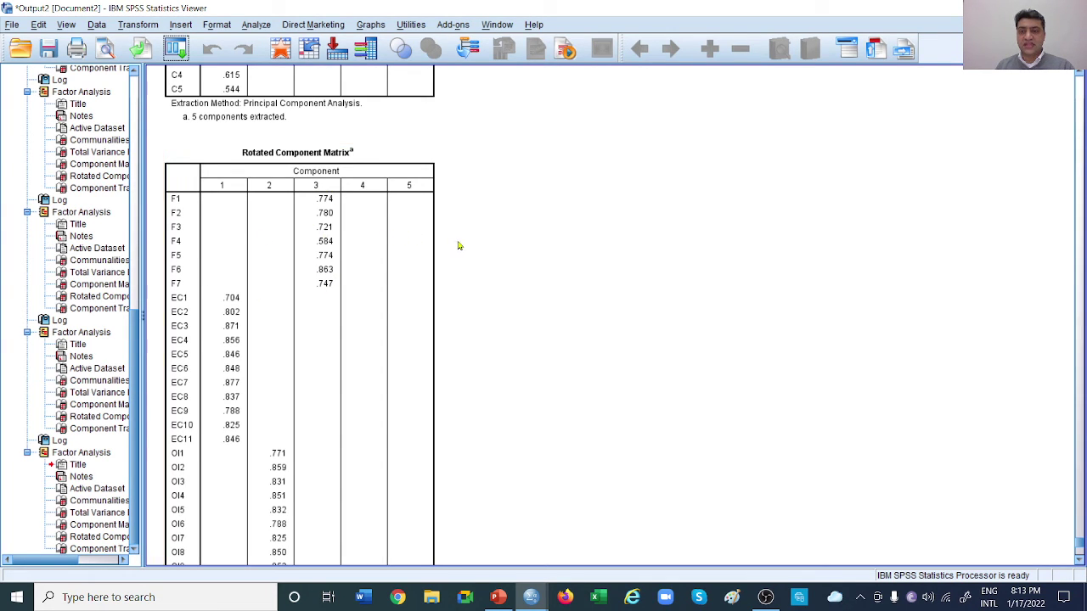
left_click(275, 395)
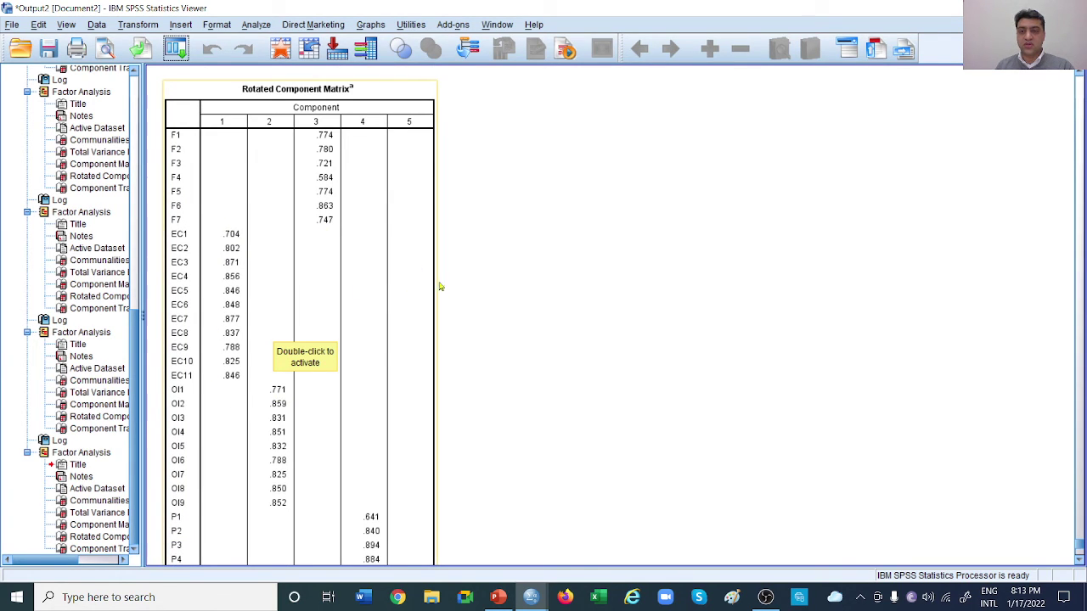
scroll(214, 417, "down", 3)
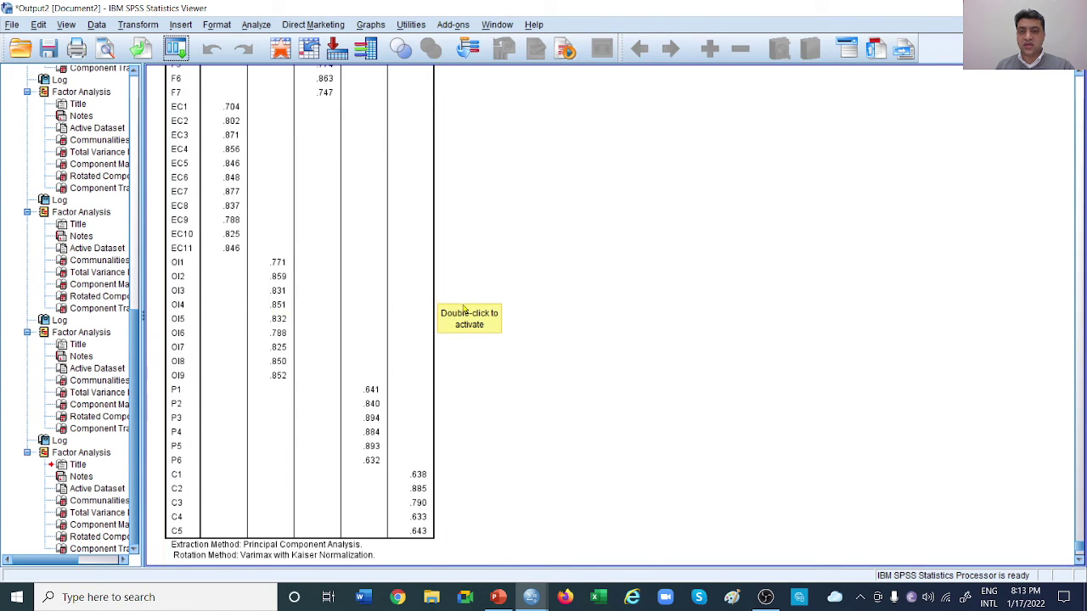
scroll(180, 415, "up", 3)
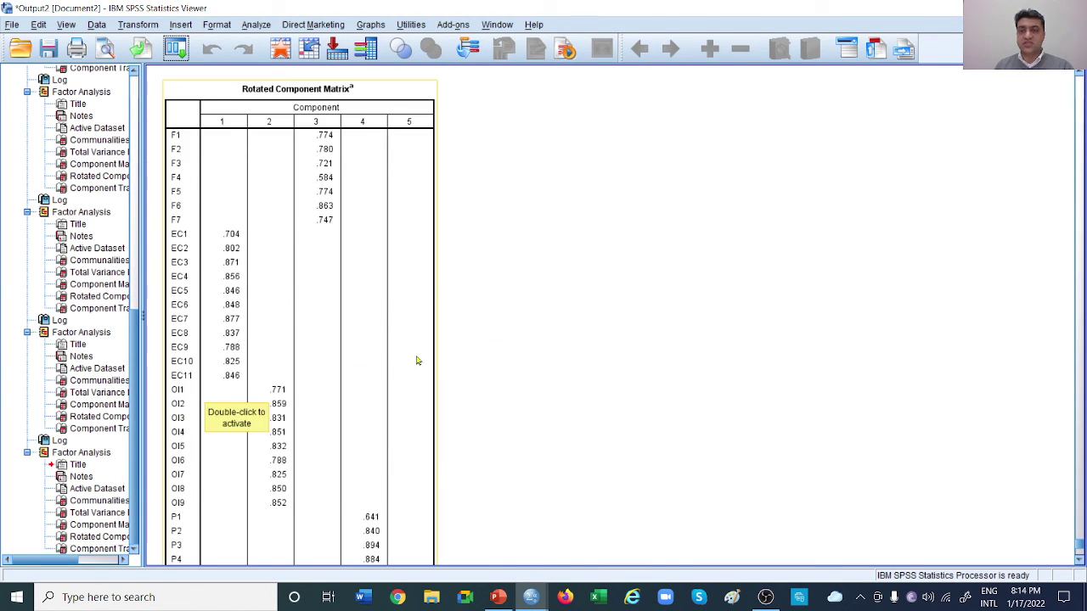
scroll(416, 361, "down", 3)
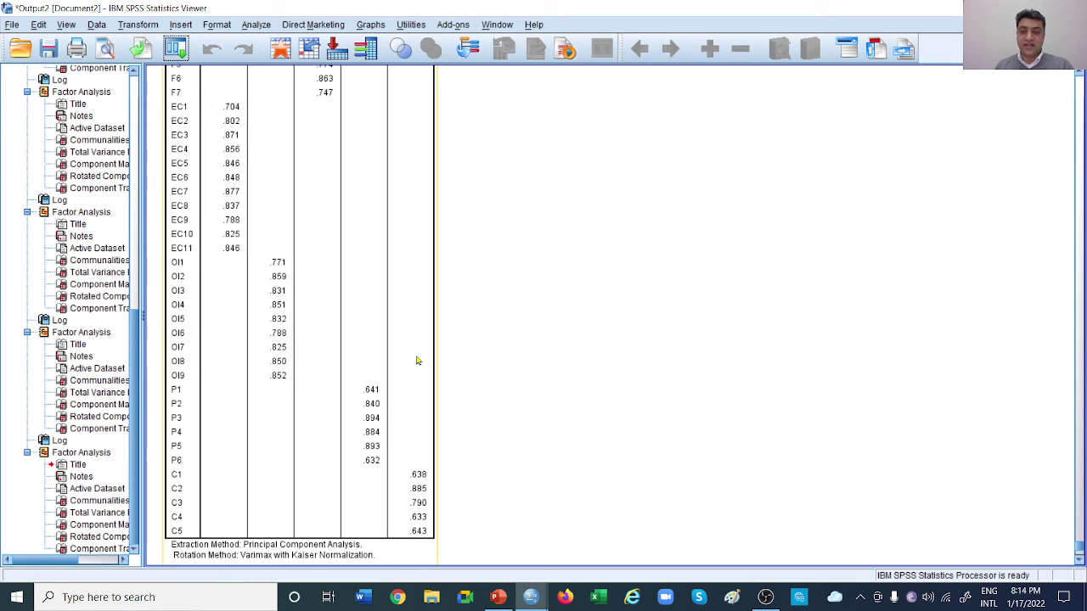
scroll(416, 361, "up", 1)
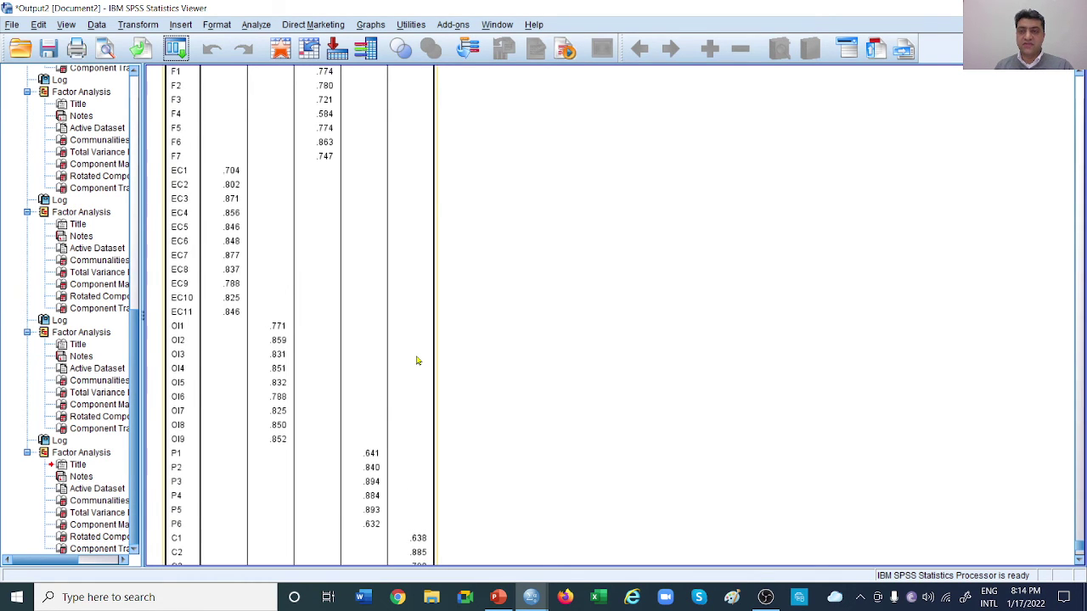
scroll(416, 361, "up", 1)
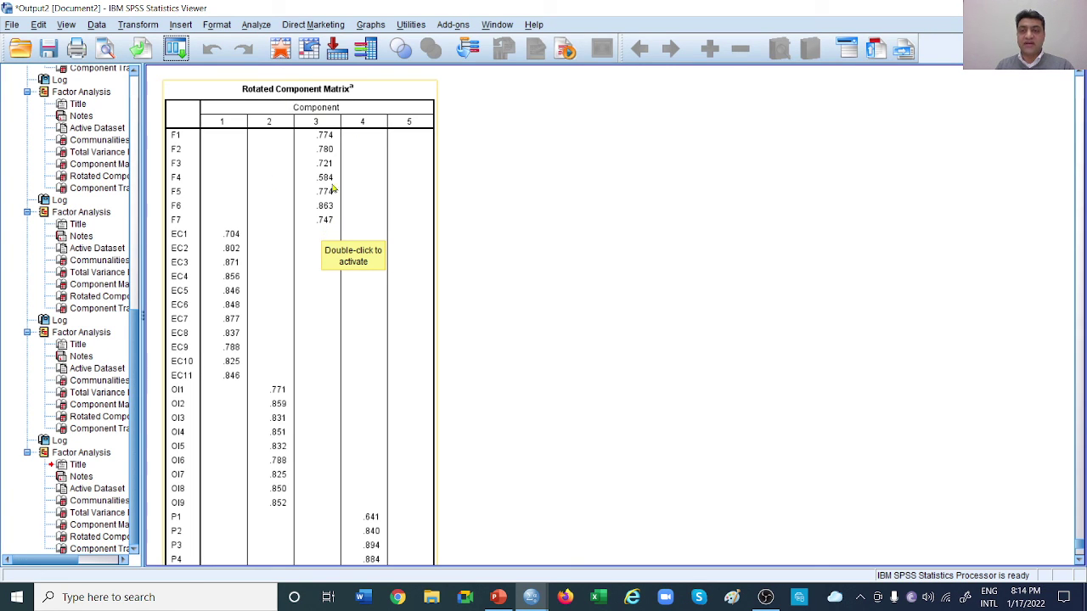
scroll(265, 311, "down", 2)
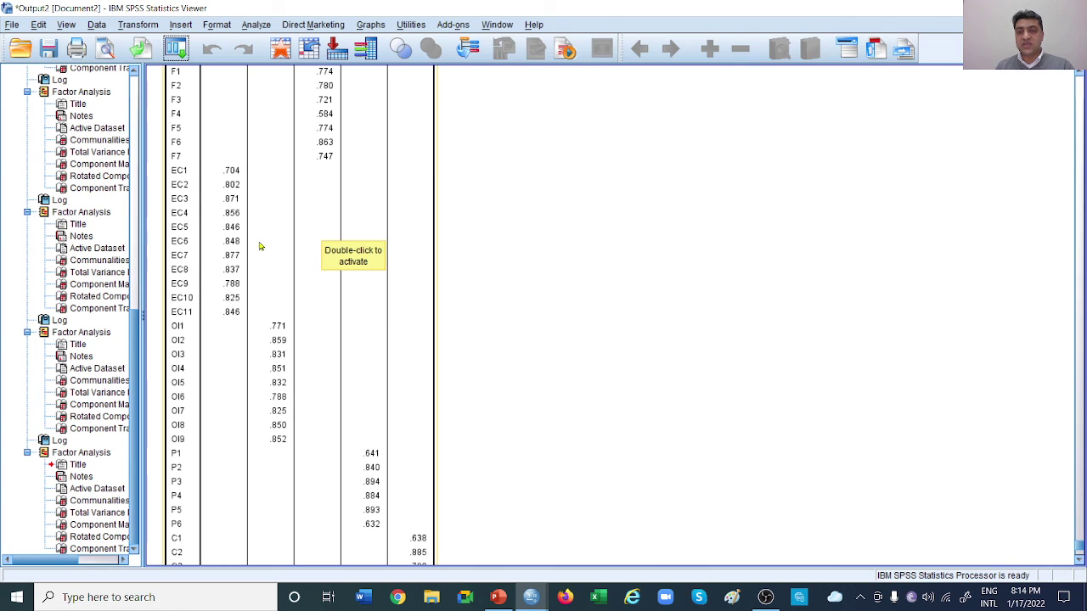
scroll(331, 389, "down", 5)
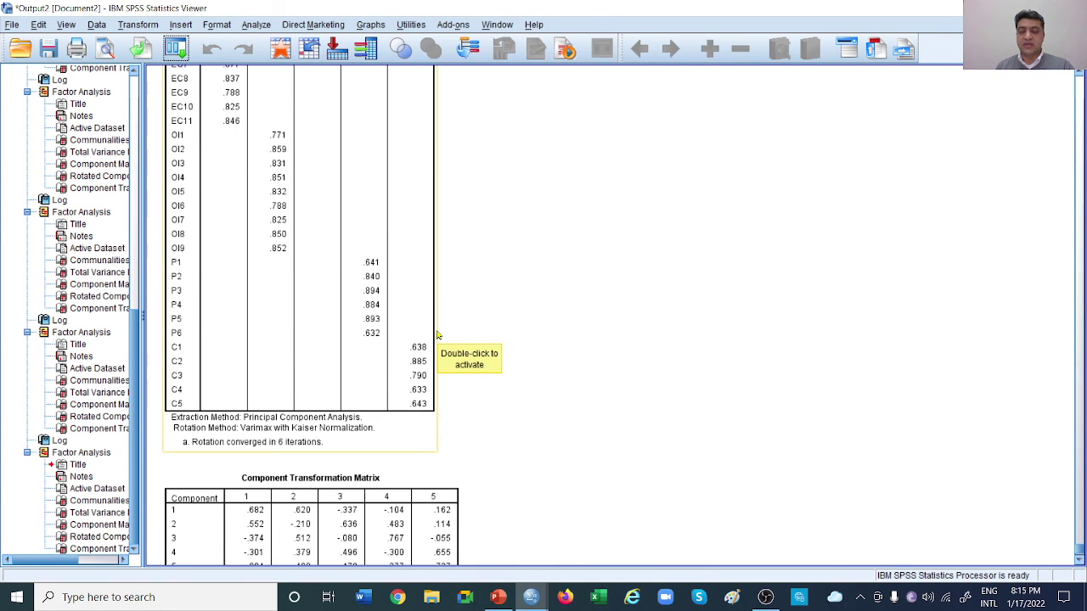
scroll(438, 335, "up", 5)
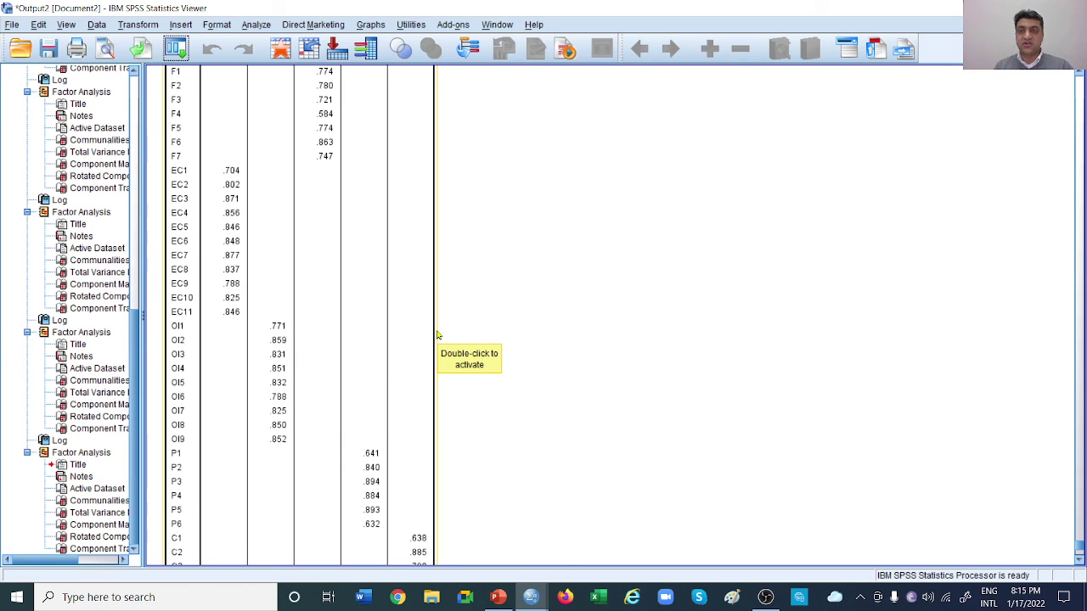